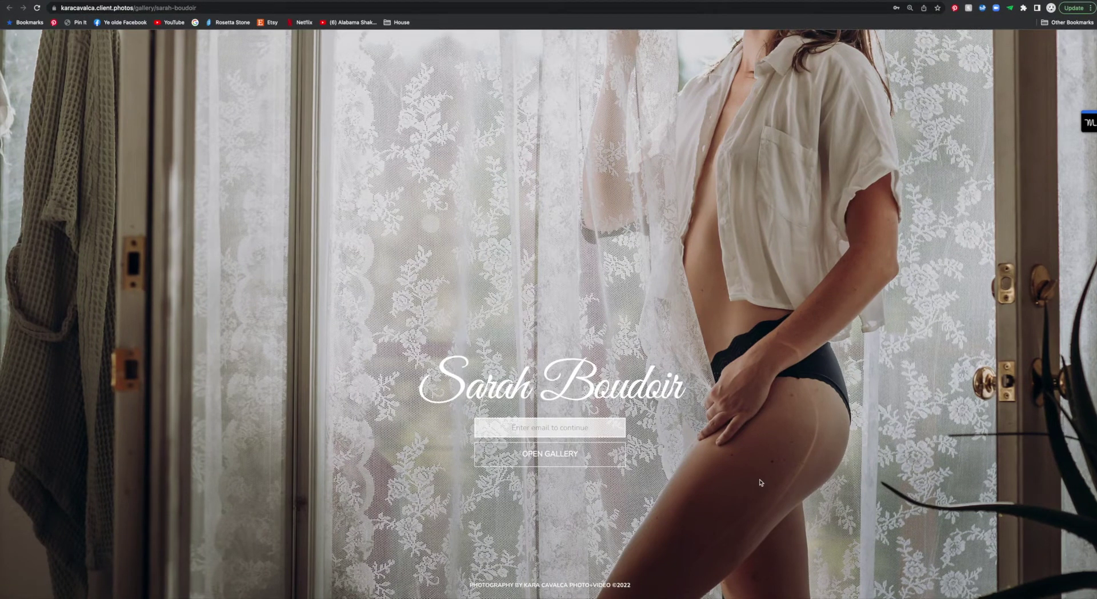
Step: Open the Sarah Boudoir gallery with the saved email address and hide the bookmarks bar
{"action": "left_click", "coordinate": [534, 428]}
{"action": "left_click", "coordinate": [557, 451]}
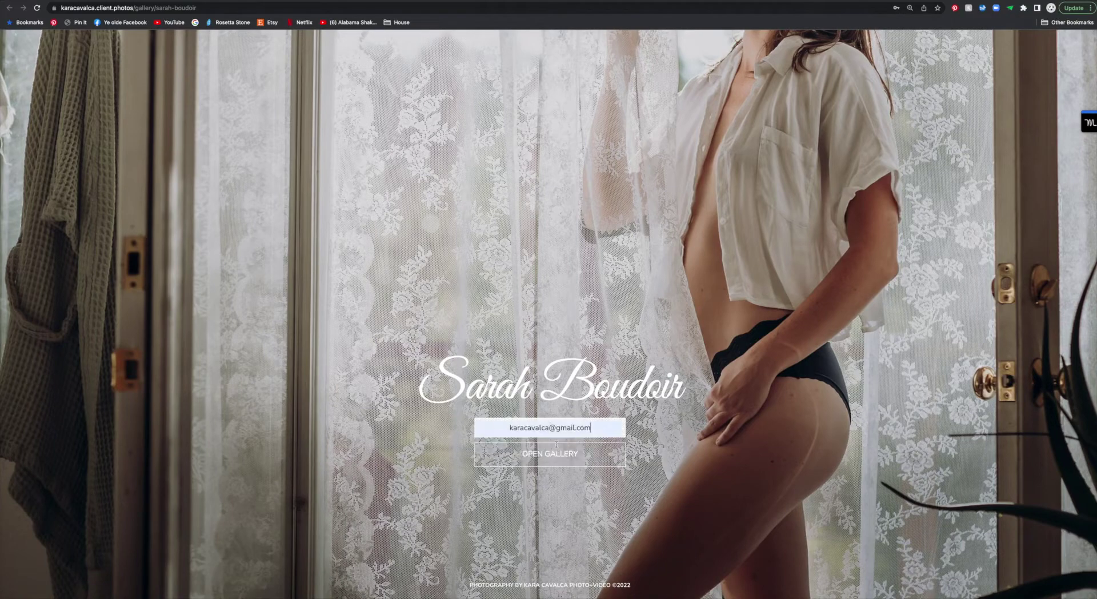
{"action": "left_click", "coordinate": [558, 455]}
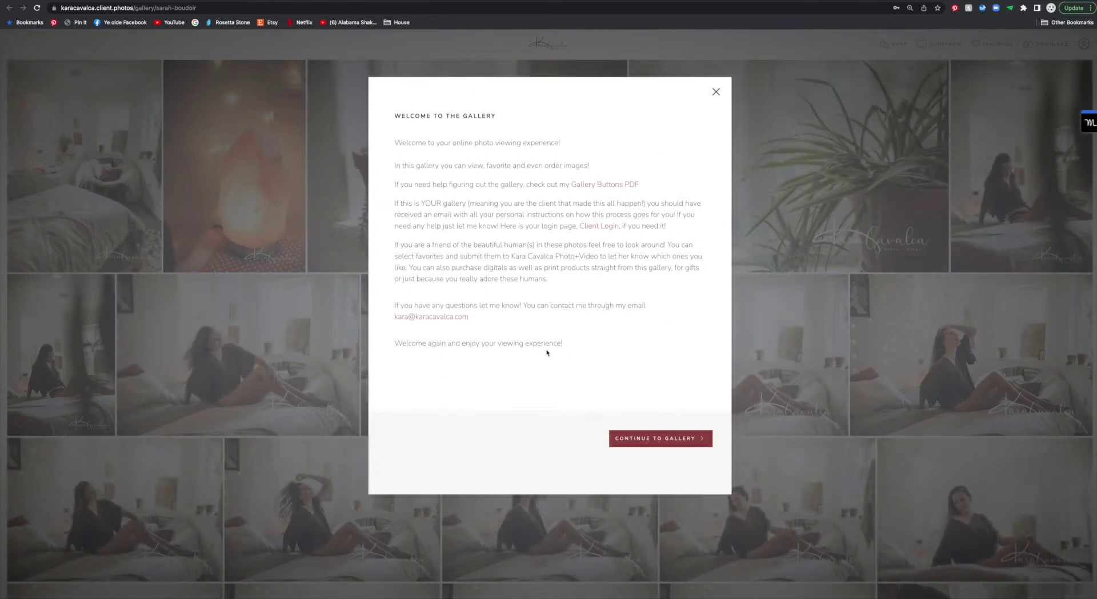
{"action": "key", "text": "super+shift+b"}
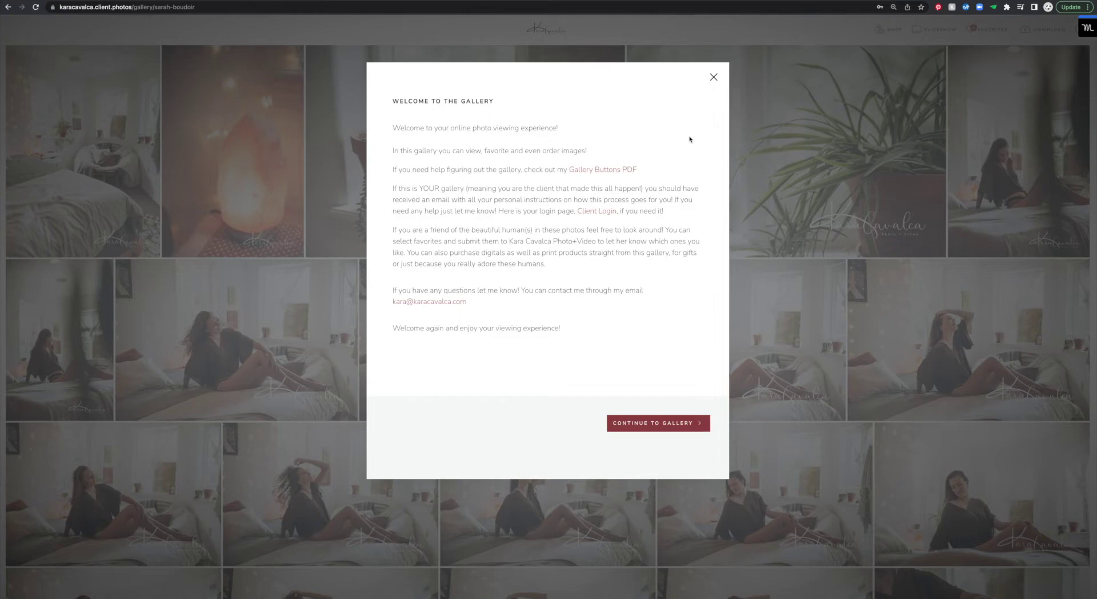
Step: Dismiss the welcome message and enter the client's username and password in Client Login
{"action": "left_click", "coordinate": [674, 423]}
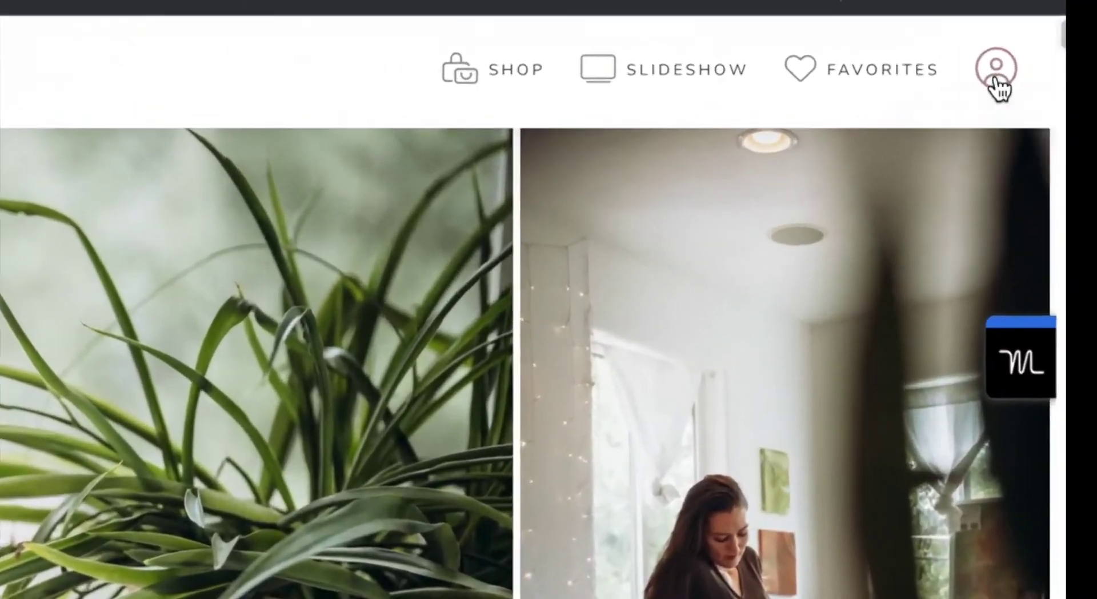
{"action": "left_click", "coordinate": [1051, 58]}
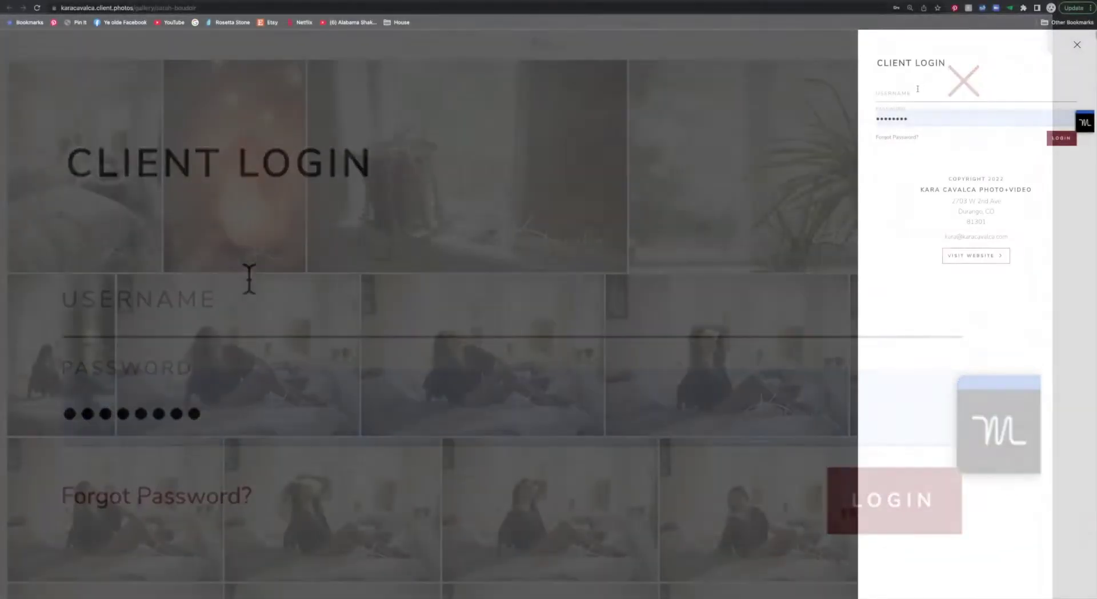
{"action": "left_click", "coordinate": [916, 91]}
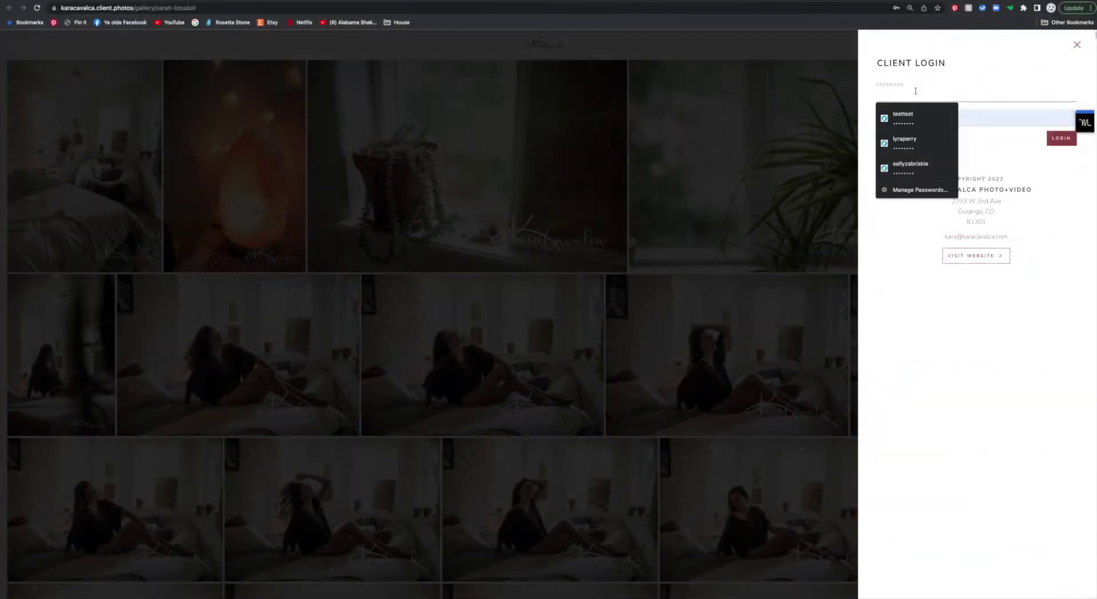
{"action": "type", "text": "sara"}
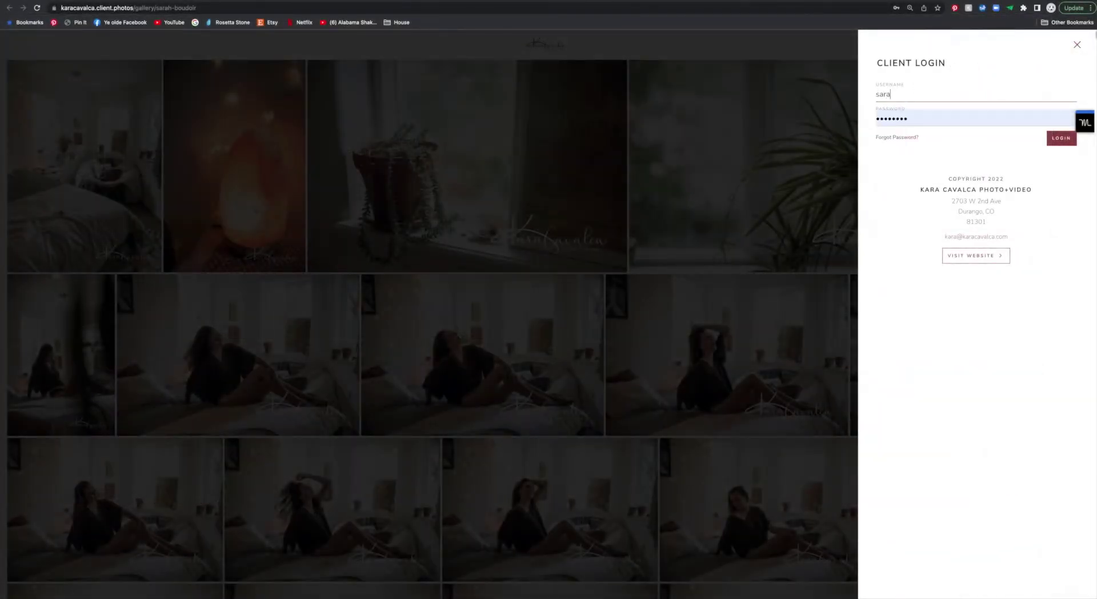
{"action": "type", "text": "w"}
{"action": "key", "text": "Tab"}
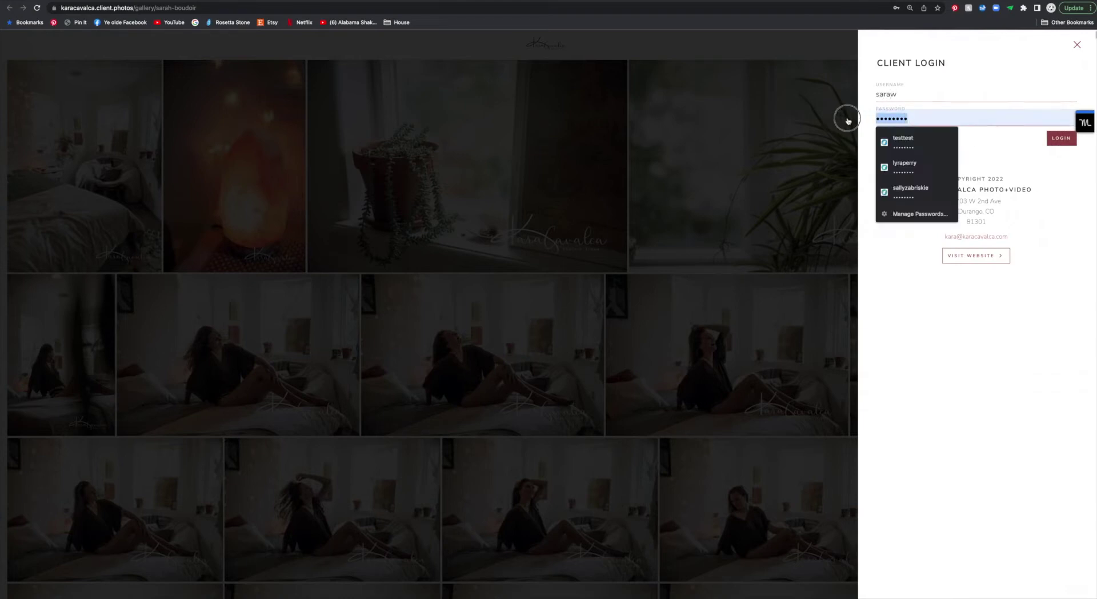
{"action": "type", "text": "********"}
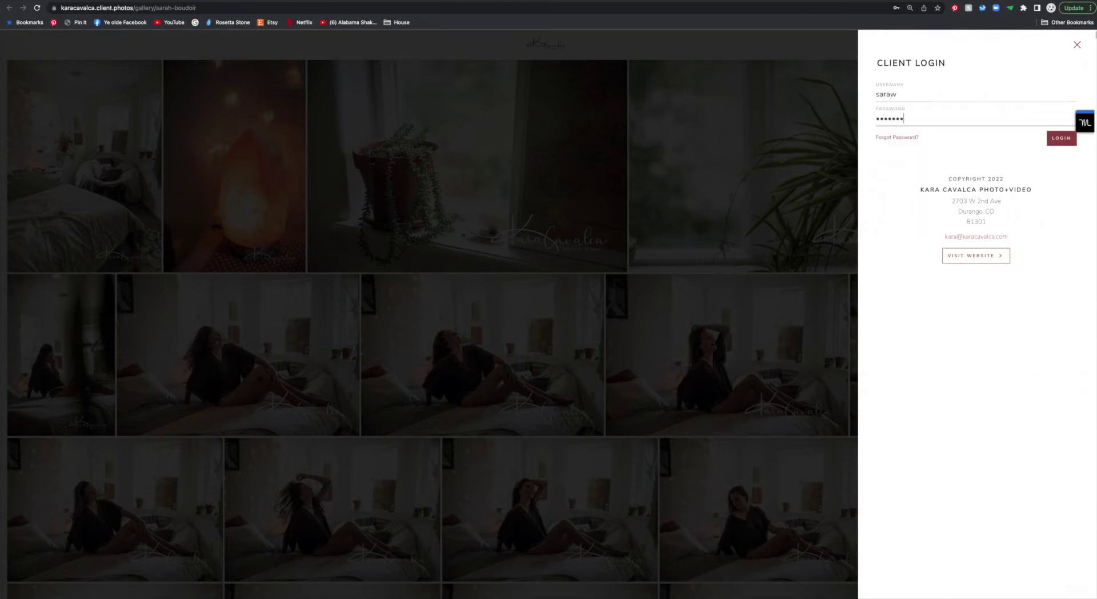
{"action": "type", "text": "**"}
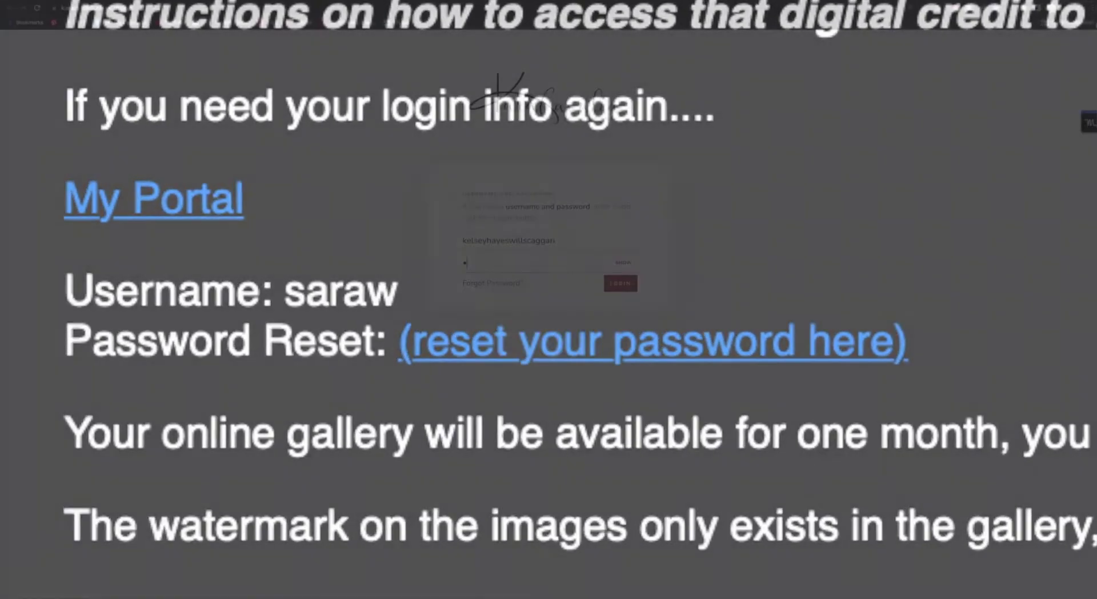
{"action": "type", "text": "•••"}
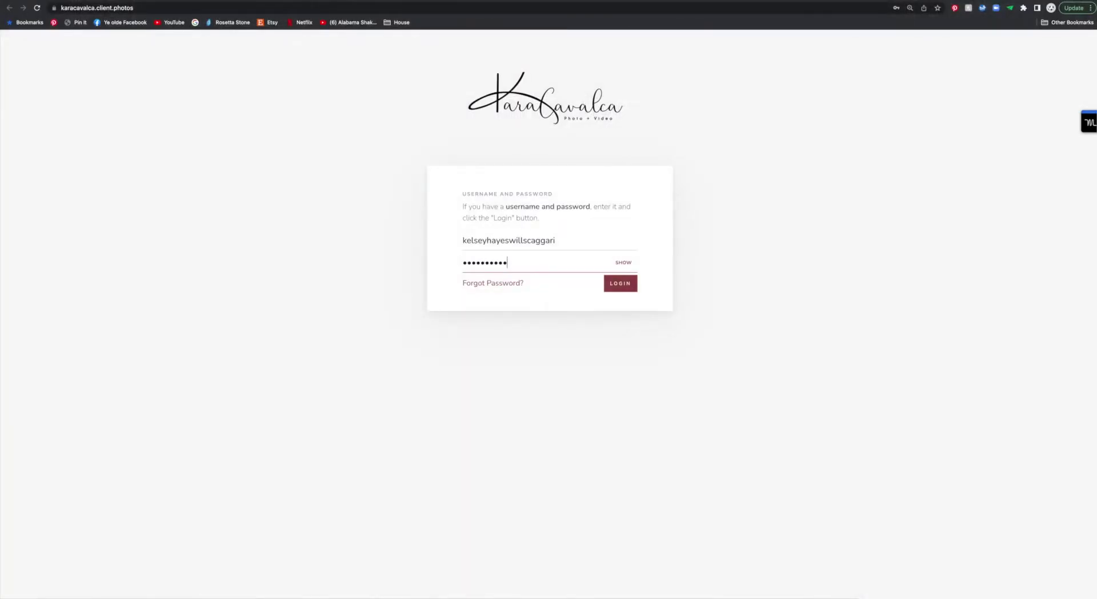
Step: Log in to the client portal, decline saving the password, and scroll through the portal
{"action": "left_click", "coordinate": [621, 284]}
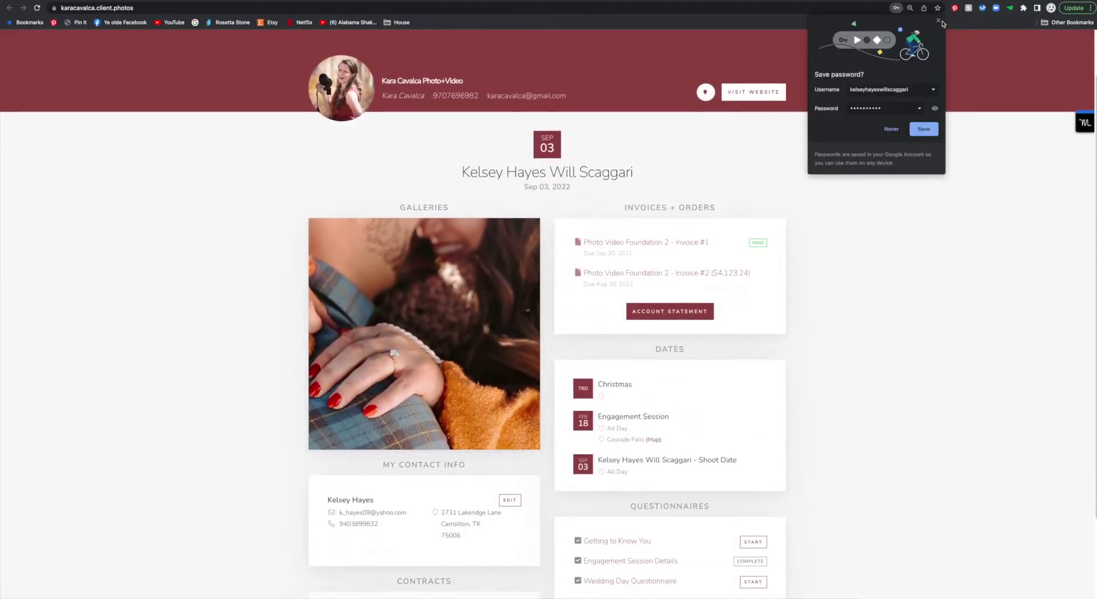
{"action": "left_click", "coordinate": [940, 21]}
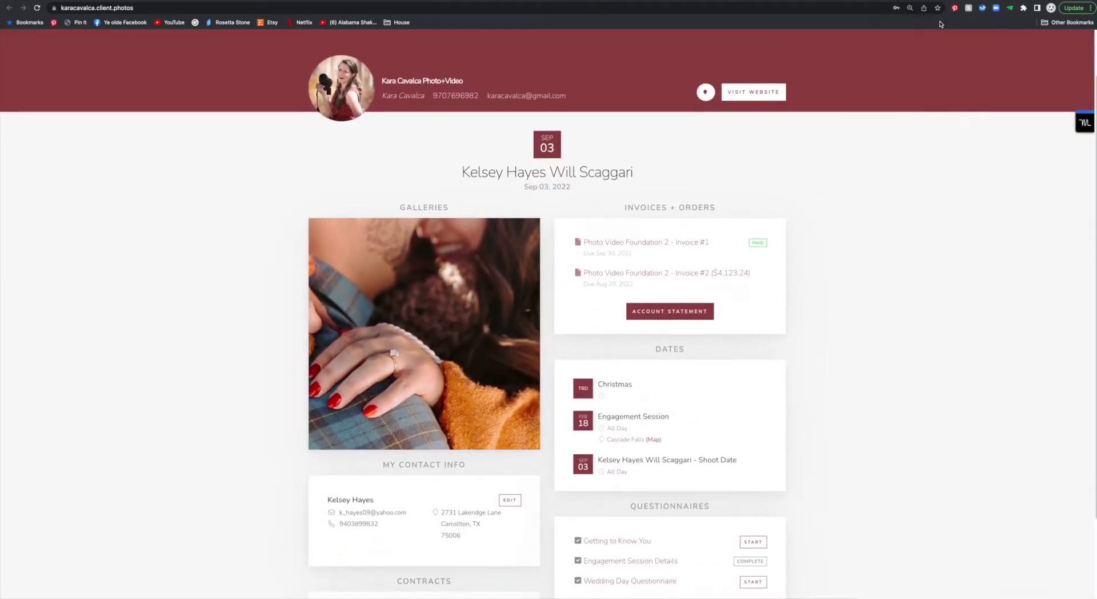
{"action": "scroll", "coordinate": [823, 172], "scroll_direction": "down", "scroll_amount": 1}
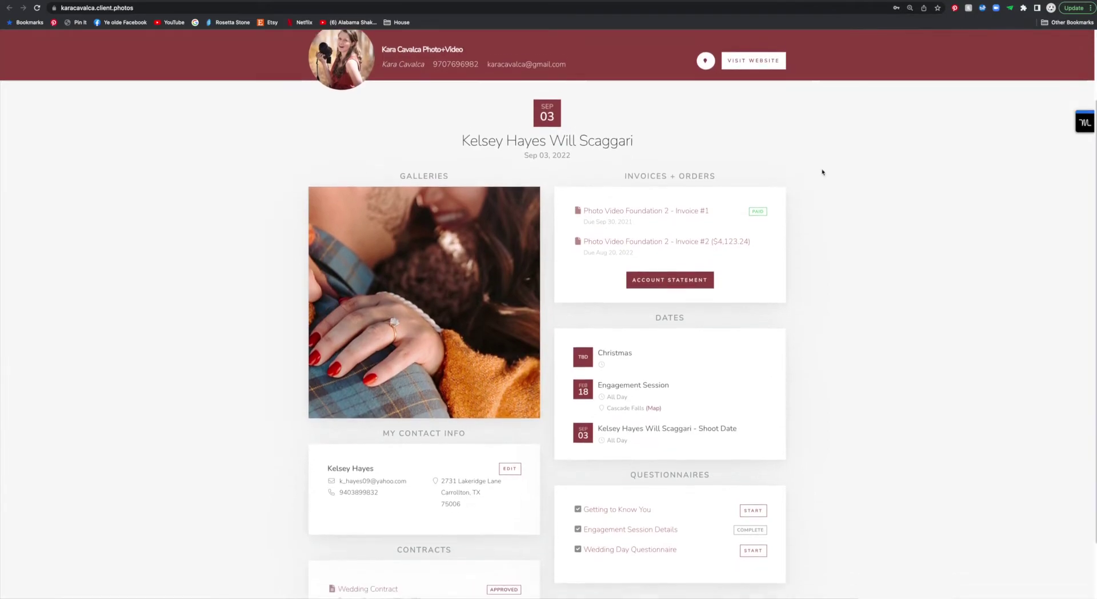
{"action": "scroll", "coordinate": [362, 314], "scroll_direction": "down", "scroll_amount": 2}
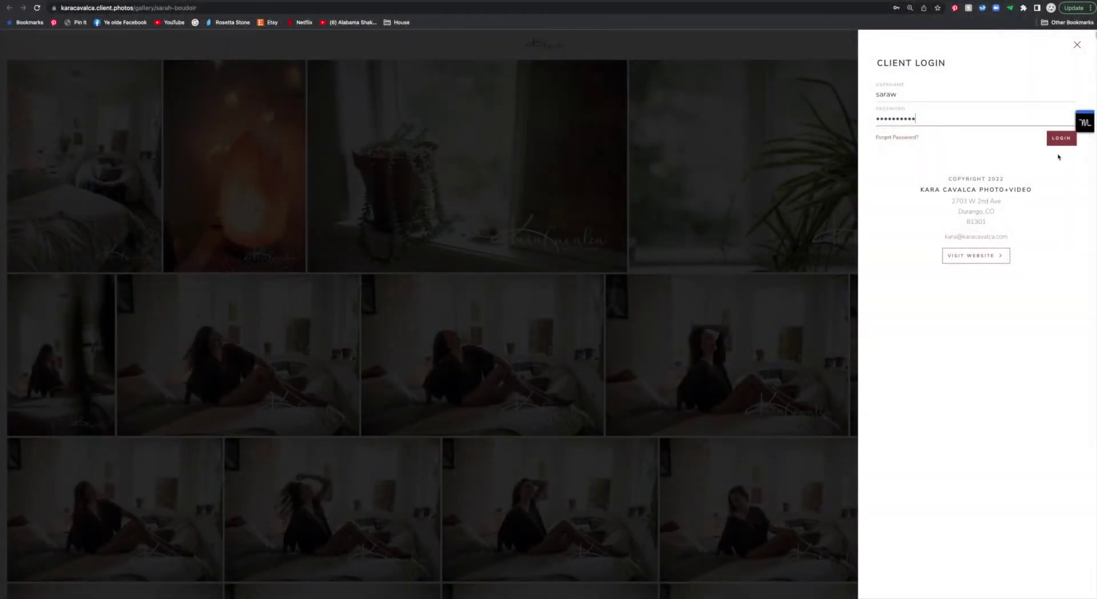
Step: Log in from the Client Login sidebar, reopen the gallery, and decline saving the password
{"action": "left_click", "coordinate": [1059, 143]}
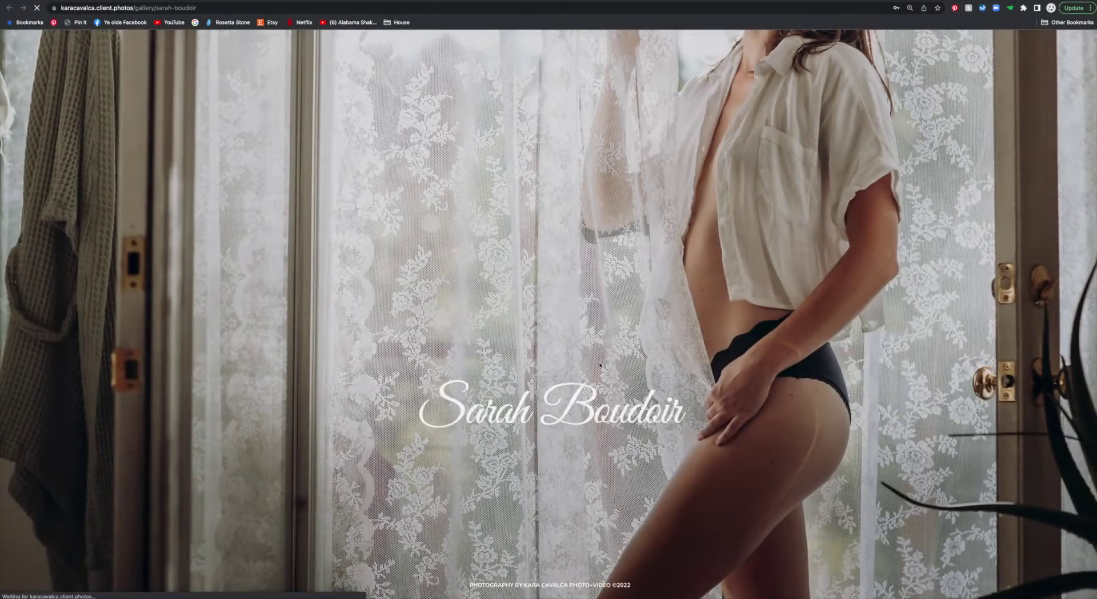
{"action": "left_click", "coordinate": [556, 457]}
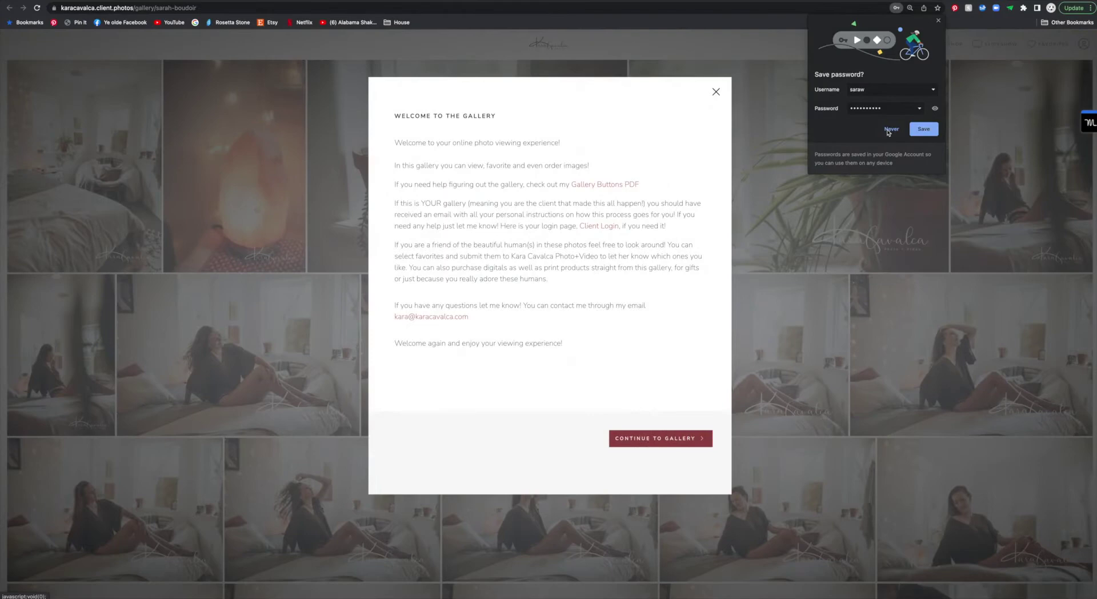
{"action": "left_click", "coordinate": [888, 131]}
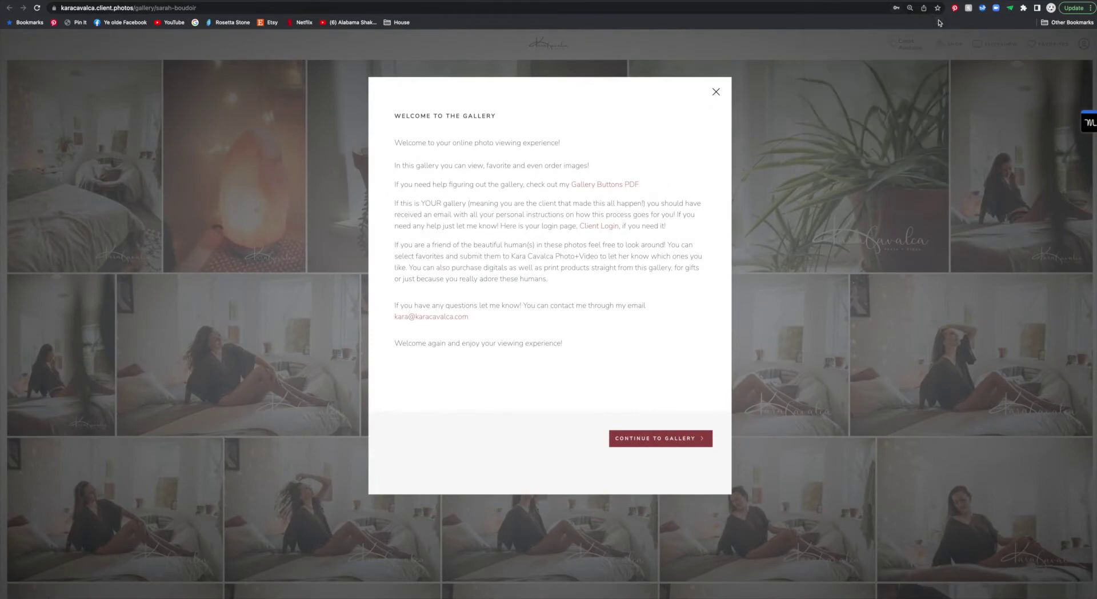
{"action": "left_click", "coordinate": [658, 438]}
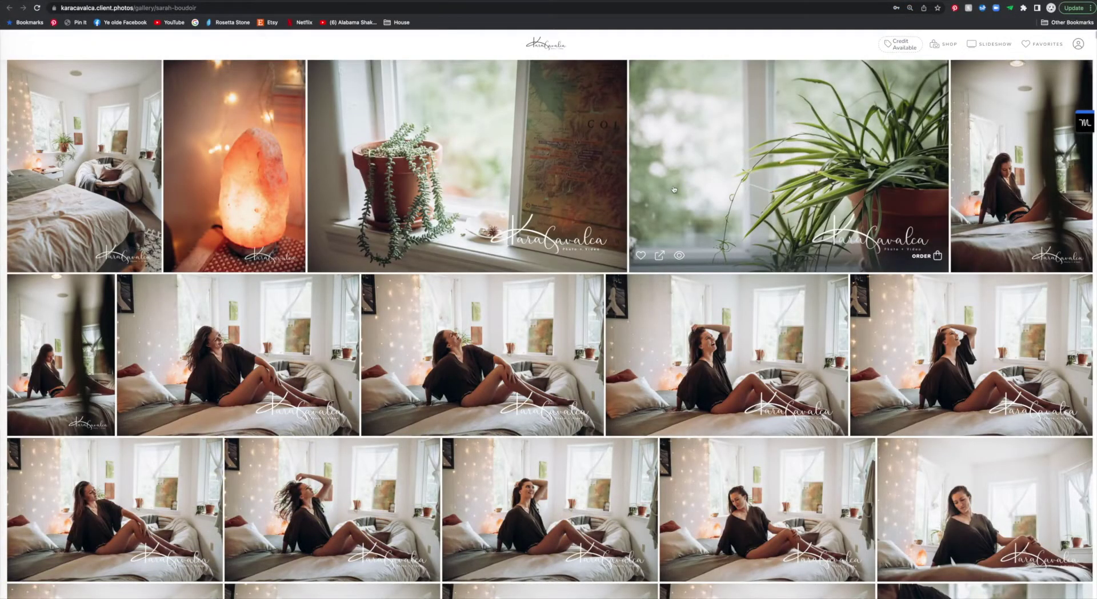
Step: Heart the fourth armchair photo in the lace-top row
{"action": "scroll", "coordinate": [673, 189], "scroll_direction": "down", "scroll_amount": 5}
{"action": "scroll", "coordinate": [628, 227], "scroll_direction": "down", "scroll_amount": 5}
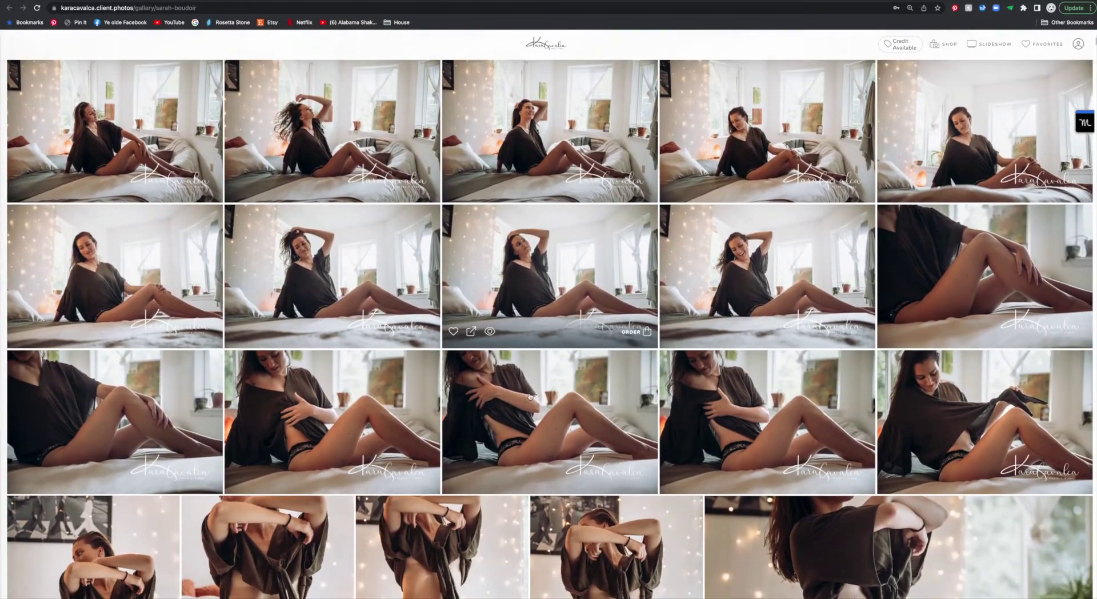
{"action": "scroll", "coordinate": [468, 319], "scroll_direction": "down", "scroll_amount": 15}
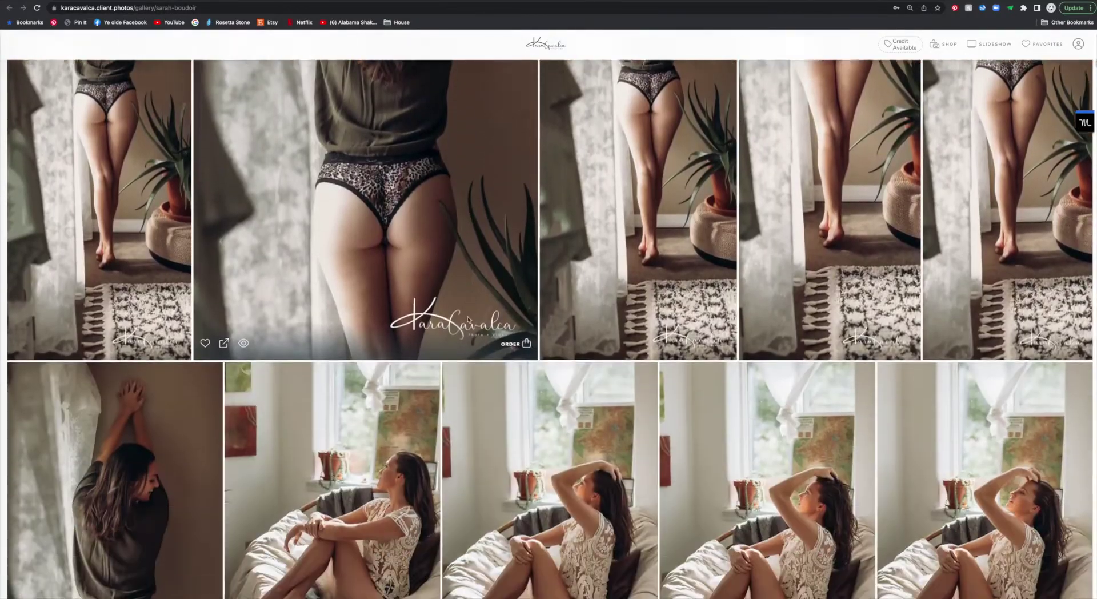
{"action": "scroll", "coordinate": [468, 320], "scroll_direction": "down", "scroll_amount": 5}
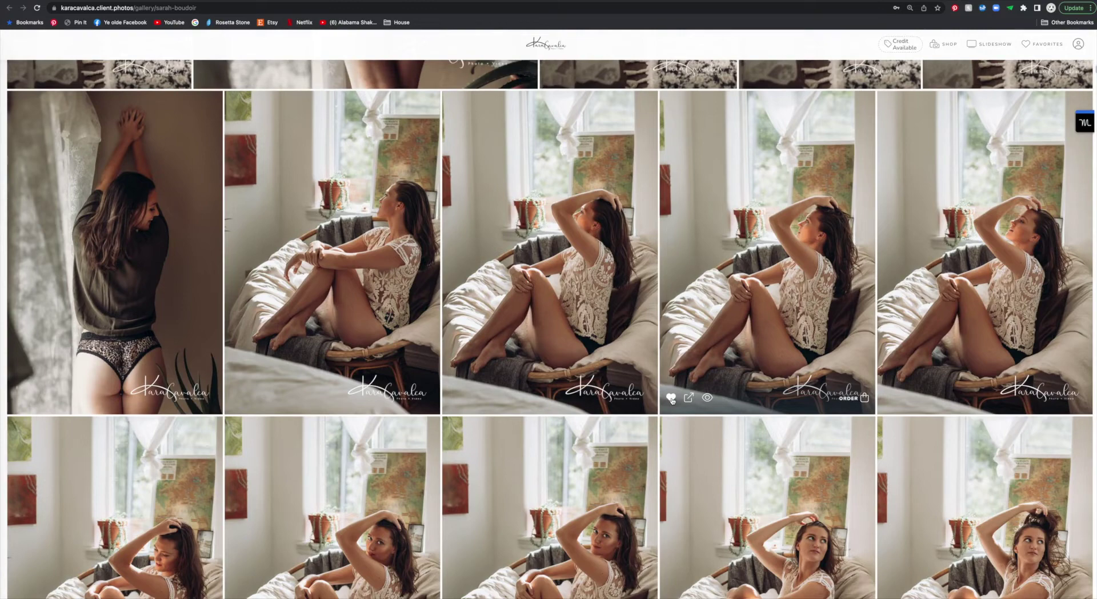
{"action": "left_click", "coordinate": [672, 399]}
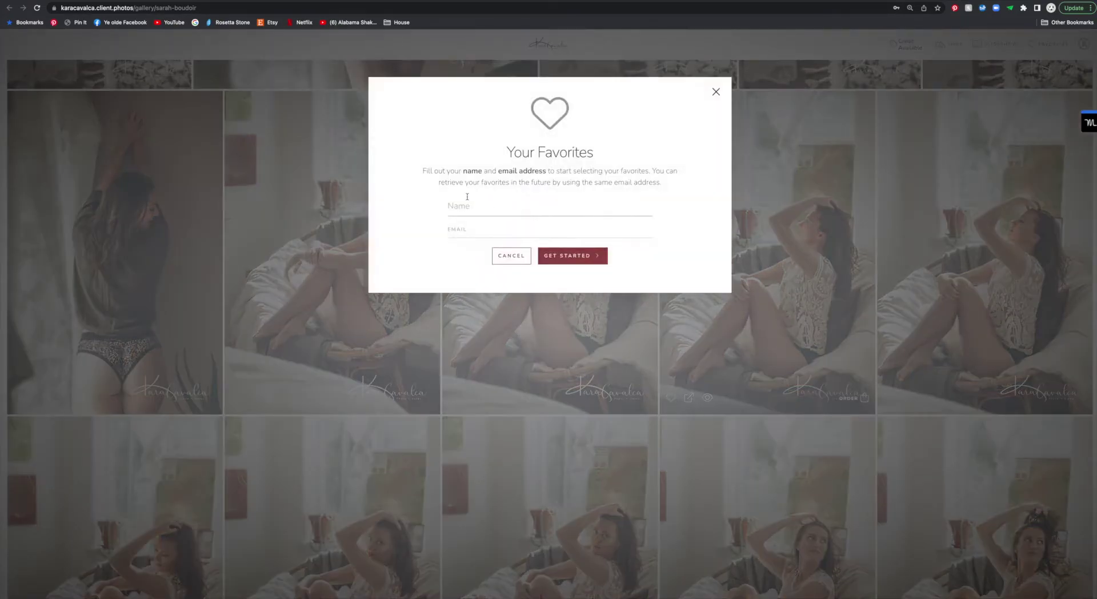
Step: Save the favorite under the client's name and e-mail address and confirm it
{"action": "left_click", "coordinate": [465, 205]}
{"action": "left_click", "coordinate": [514, 230]}
{"action": "left_click", "coordinate": [486, 253]}
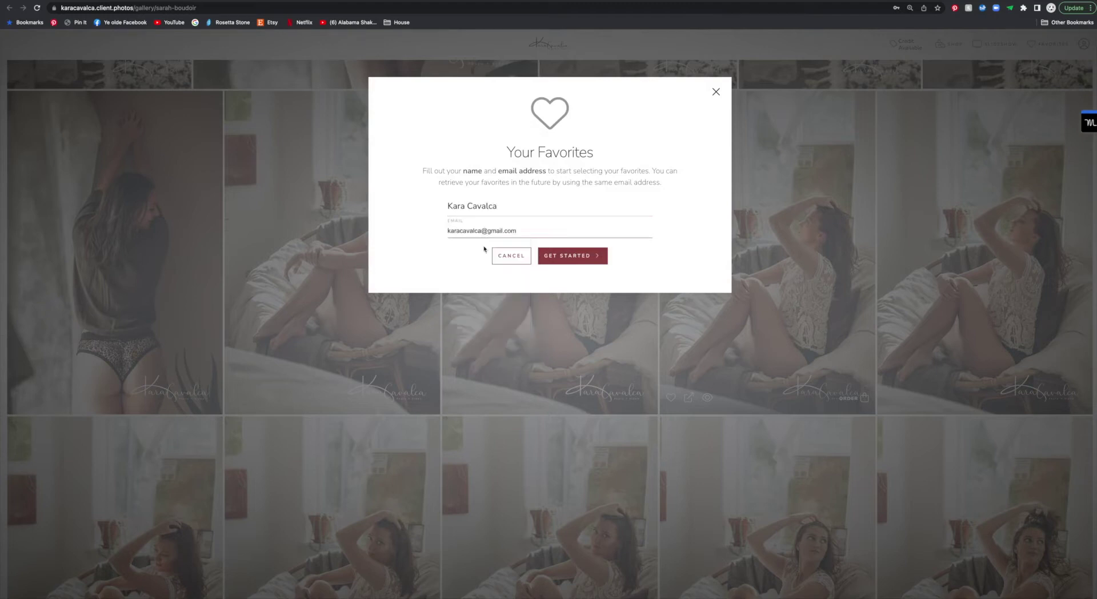
{"action": "left_click", "coordinate": [581, 258]}
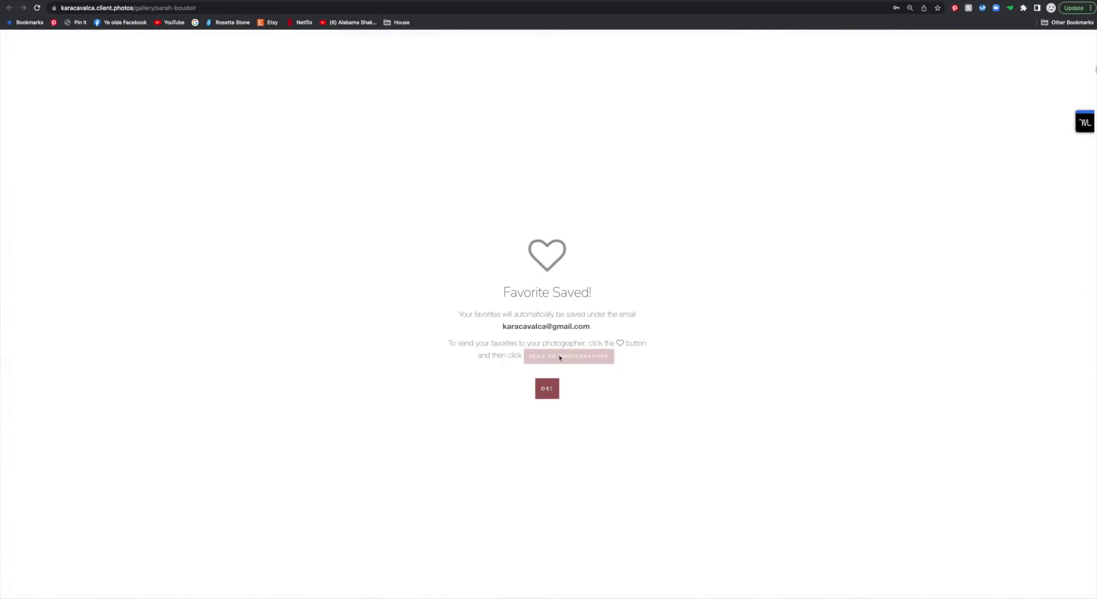
{"action": "left_click", "coordinate": [547, 390]}
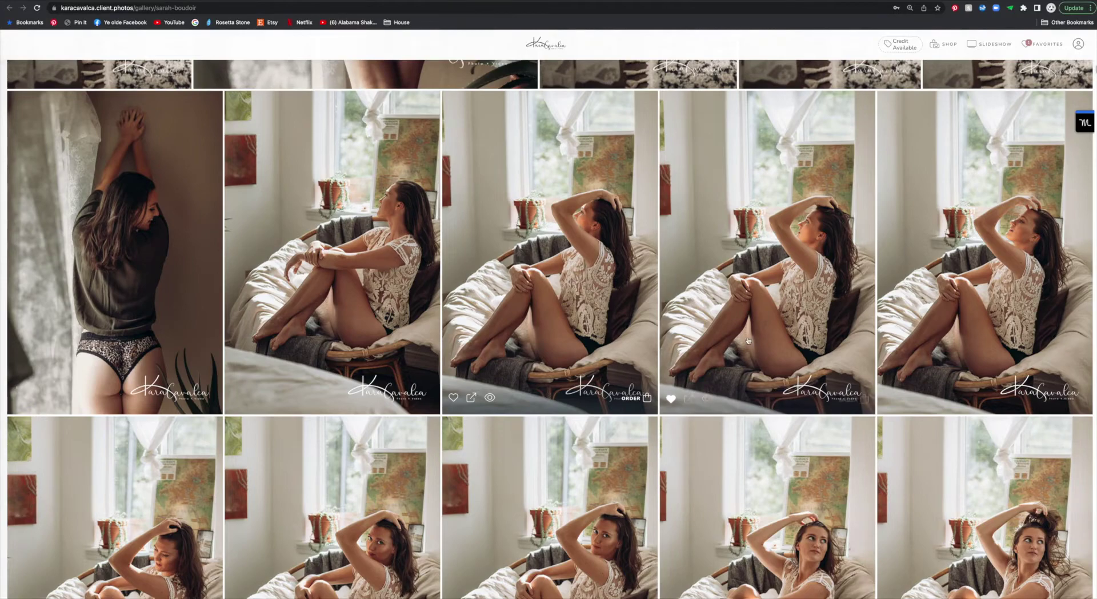
{"action": "scroll", "coordinate": [747, 341], "scroll_direction": "down", "scroll_amount": 6}
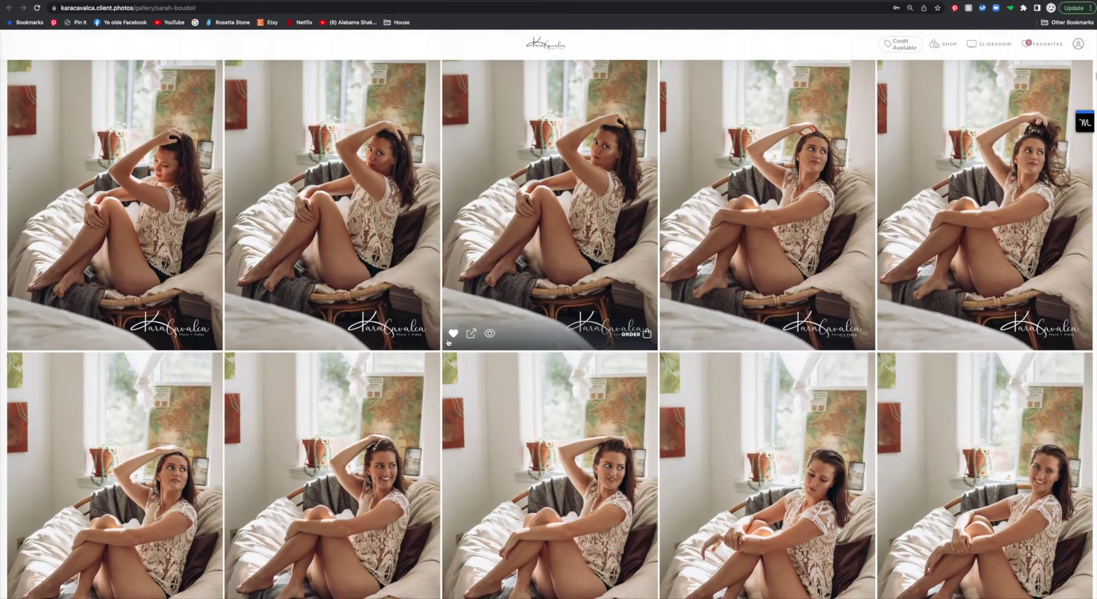
{"action": "scroll", "coordinate": [454, 341], "scroll_direction": "down", "scroll_amount": 5}
{"action": "scroll", "coordinate": [454, 340], "scroll_direction": "down", "scroll_amount": 8}
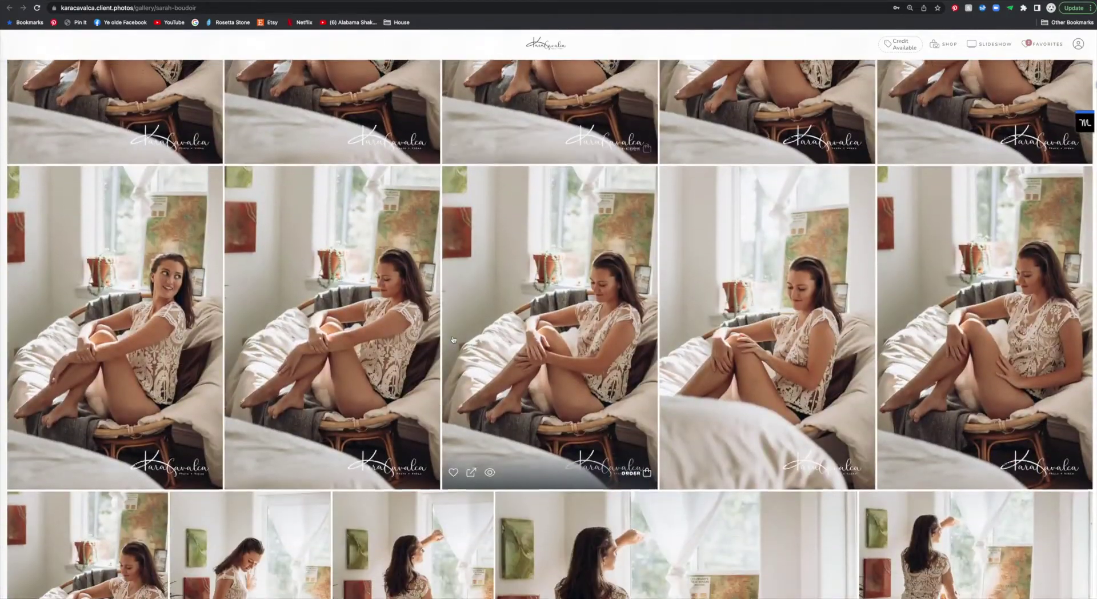
{"action": "scroll", "coordinate": [454, 340], "scroll_direction": "down", "scroll_amount": 15}
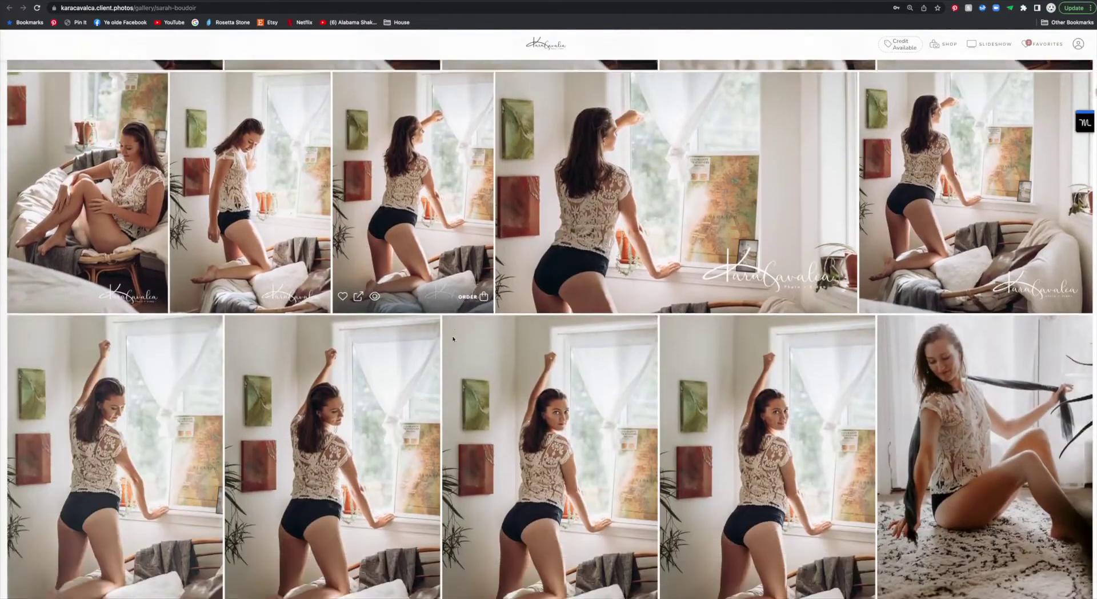
{"action": "scroll", "coordinate": [453, 340], "scroll_direction": "down", "scroll_amount": 8}
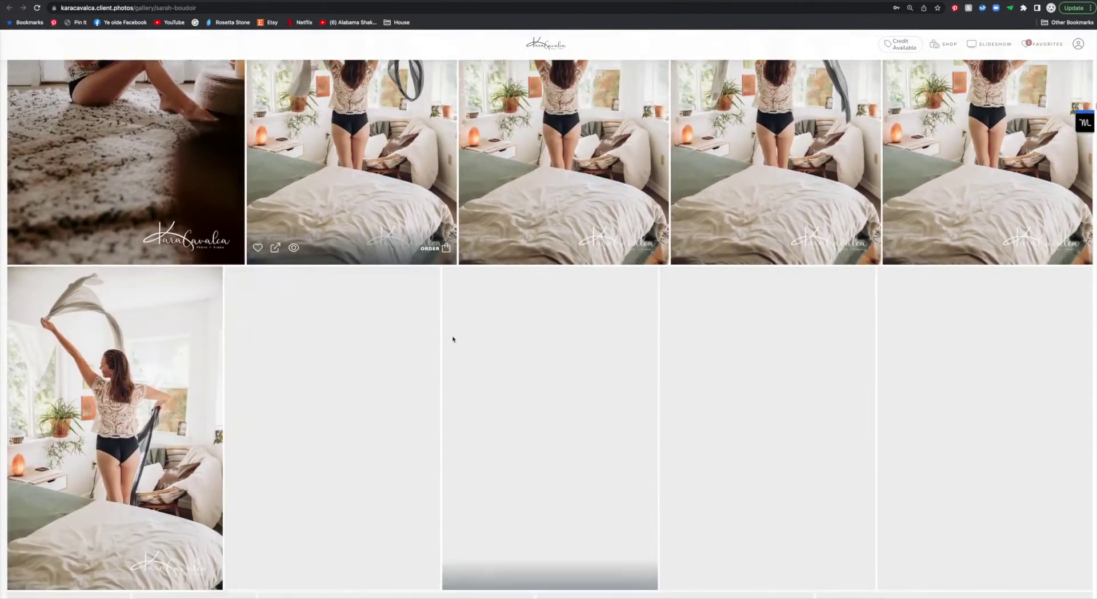
{"action": "scroll", "coordinate": [454, 339], "scroll_direction": "down", "scroll_amount": 5}
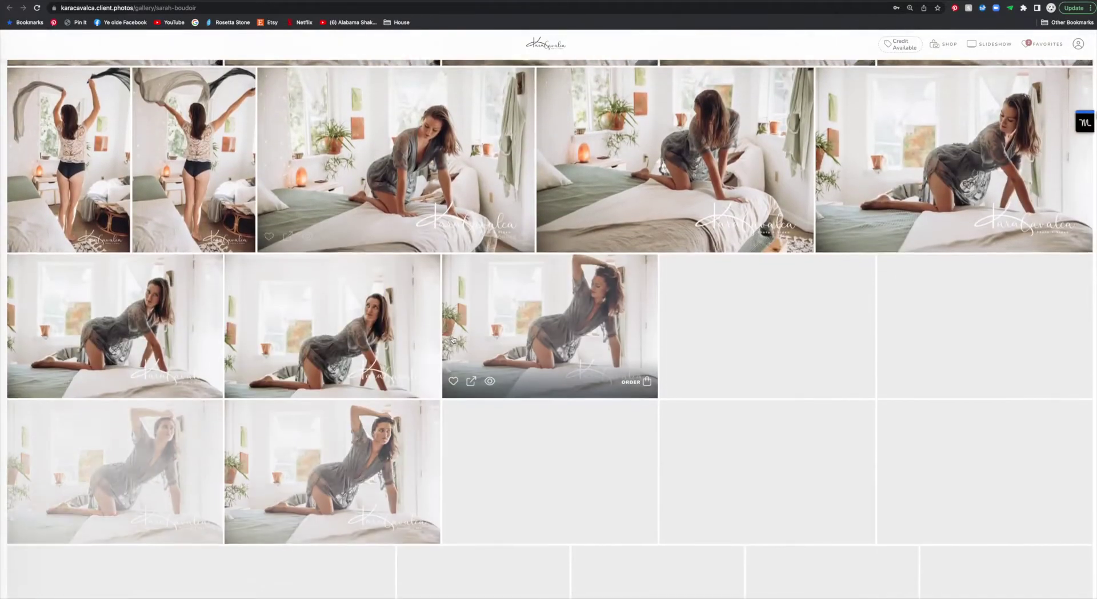
{"action": "scroll", "coordinate": [453, 340], "scroll_direction": "down", "scroll_amount": 9}
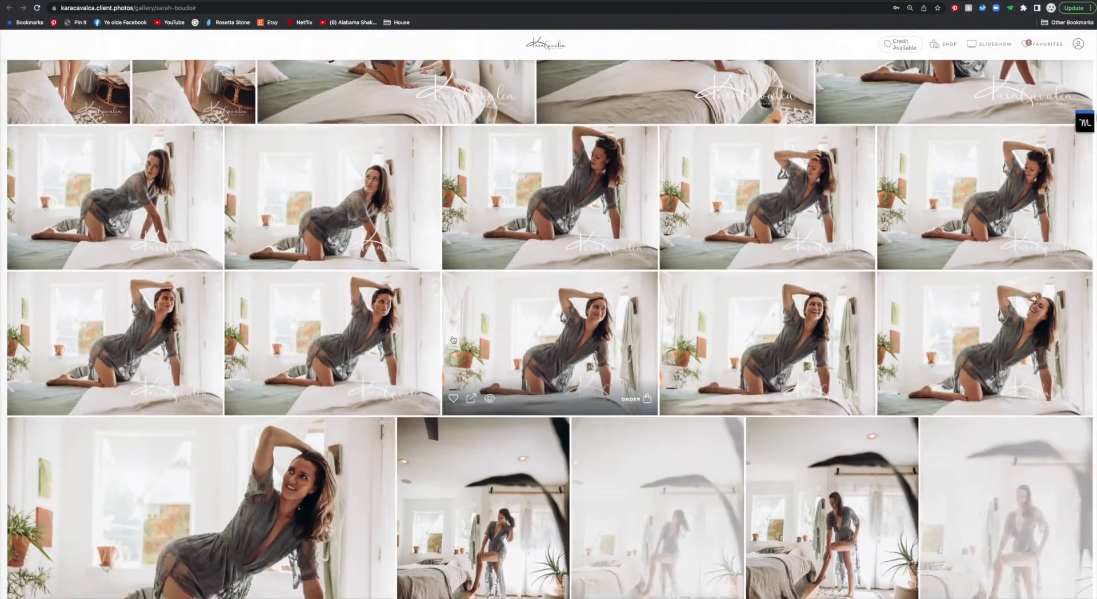
{"action": "scroll", "coordinate": [453, 340], "scroll_direction": "down", "scroll_amount": 10}
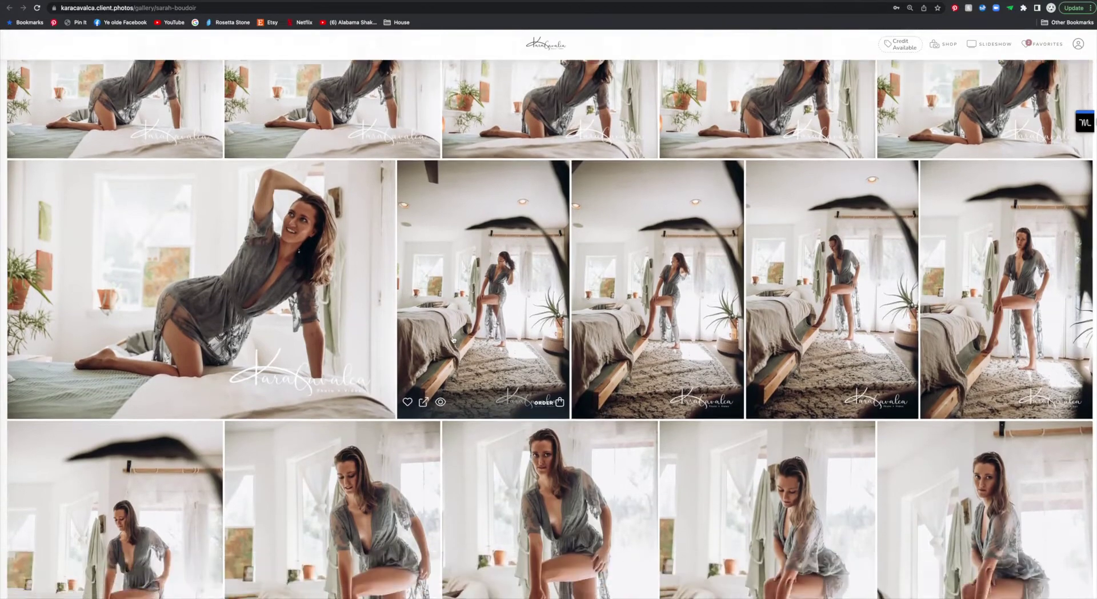
{"action": "scroll", "coordinate": [453, 339], "scroll_direction": "down", "scroll_amount": 15}
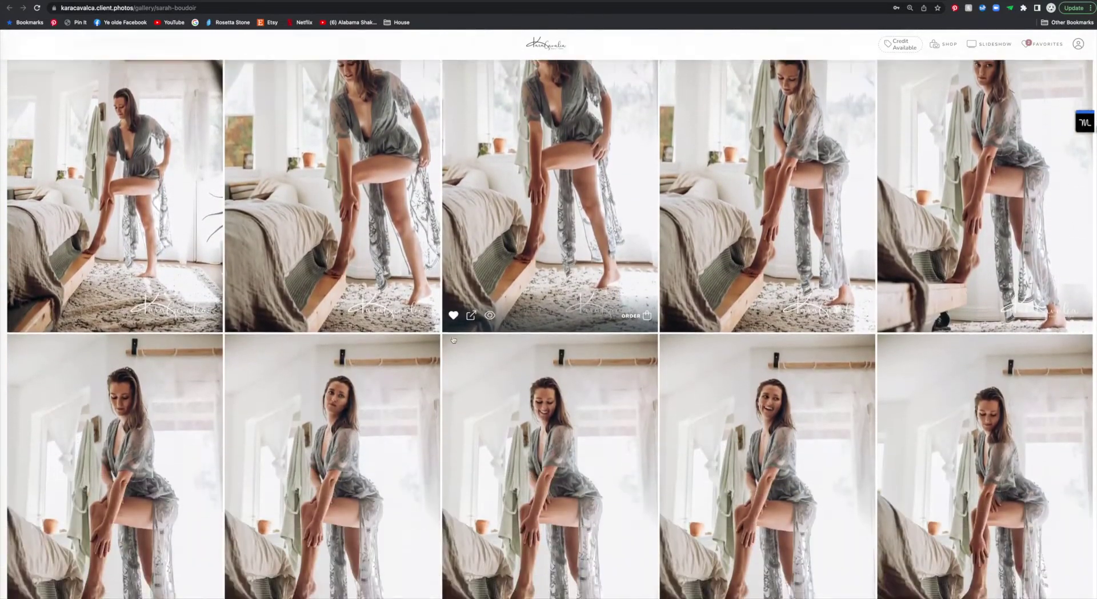
{"action": "left_click", "coordinate": [1040, 48]}
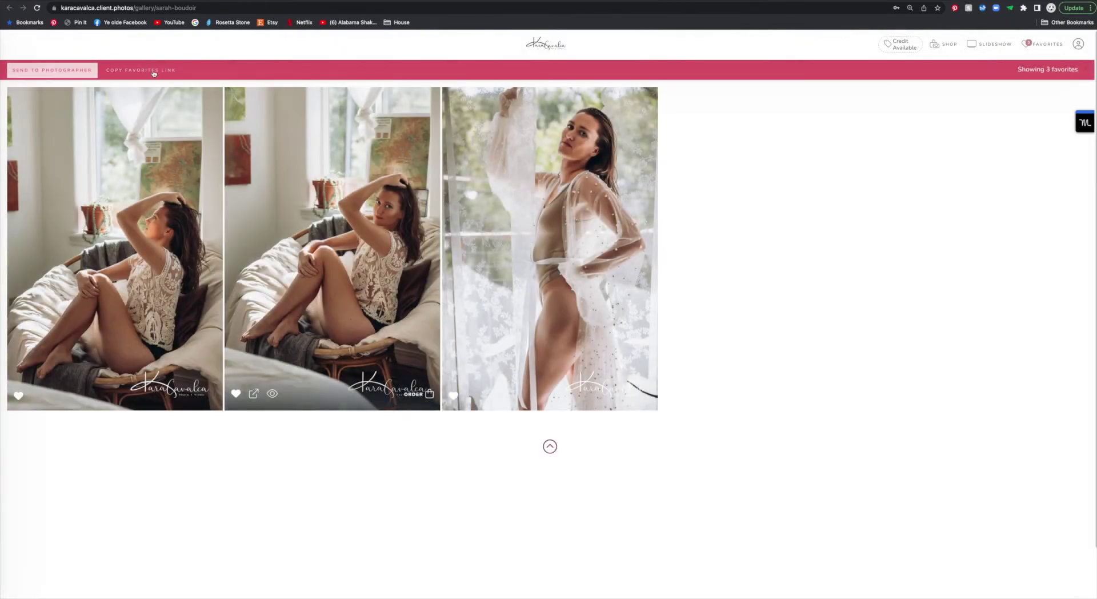
{"action": "left_click", "coordinate": [1087, 71]}
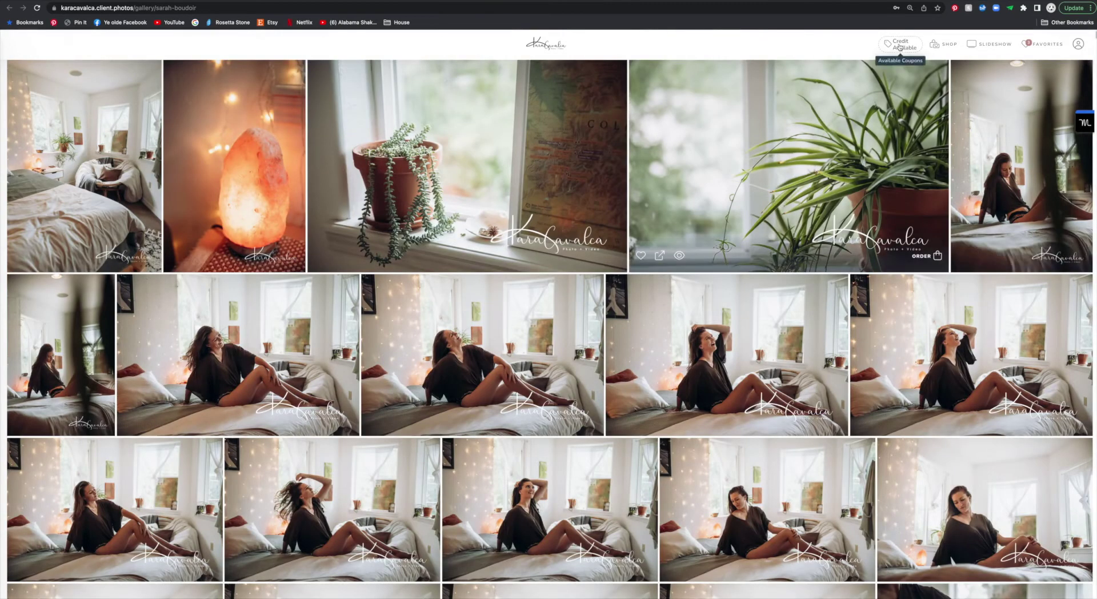
Step: Use the 15 Digital Credits from Credit Available to reach the Credits page
{"action": "left_click", "coordinate": [900, 47]}
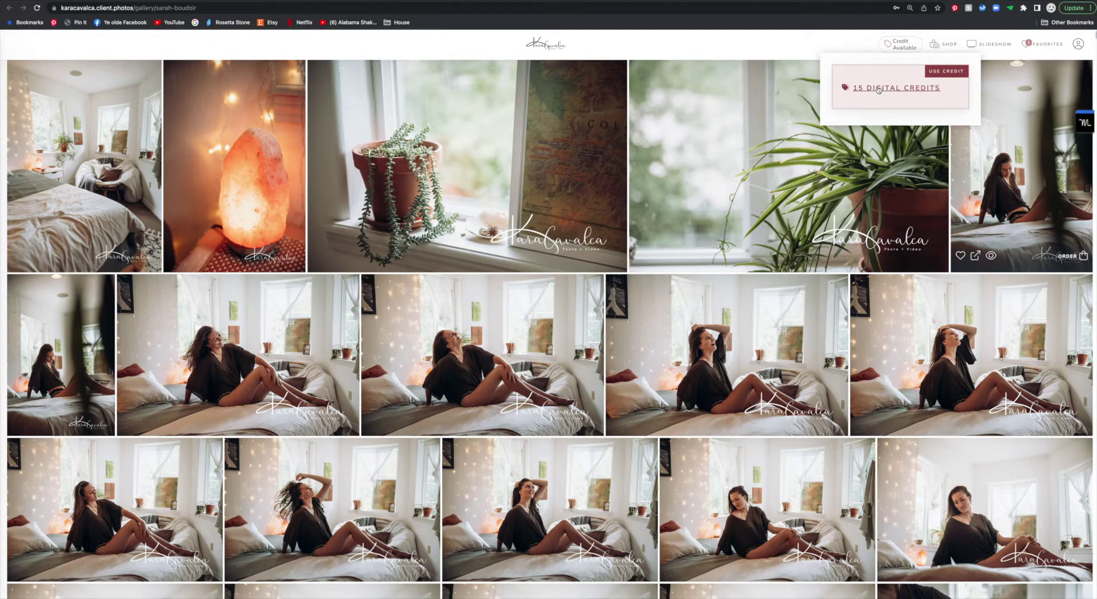
{"action": "left_click", "coordinate": [878, 88]}
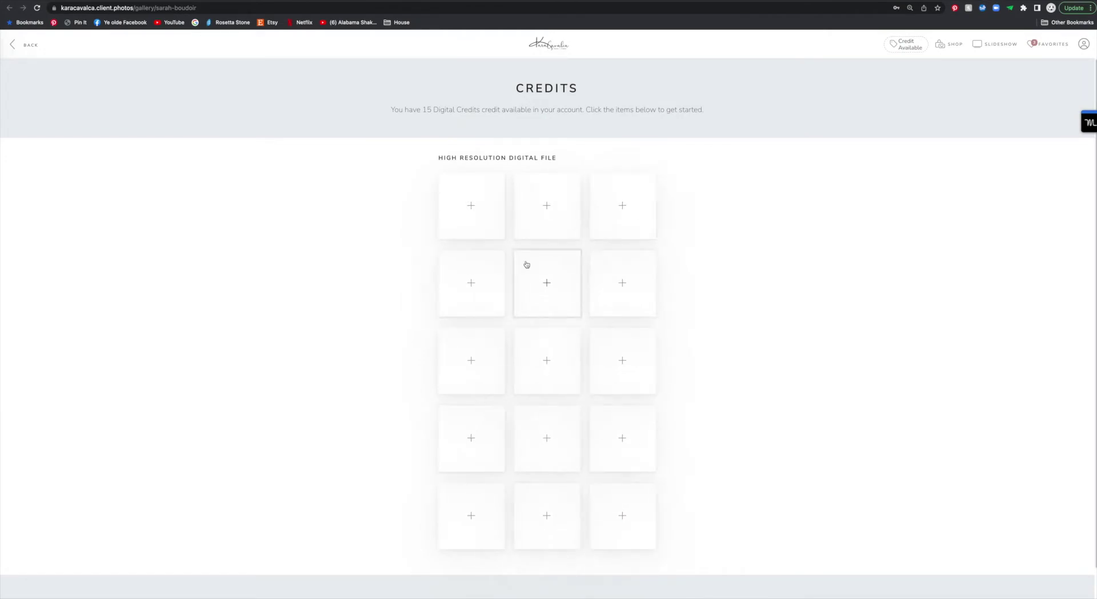
Step: Fill the first credit slot with the favourited sheer-robe window photo
{"action": "left_click", "coordinate": [471, 207]}
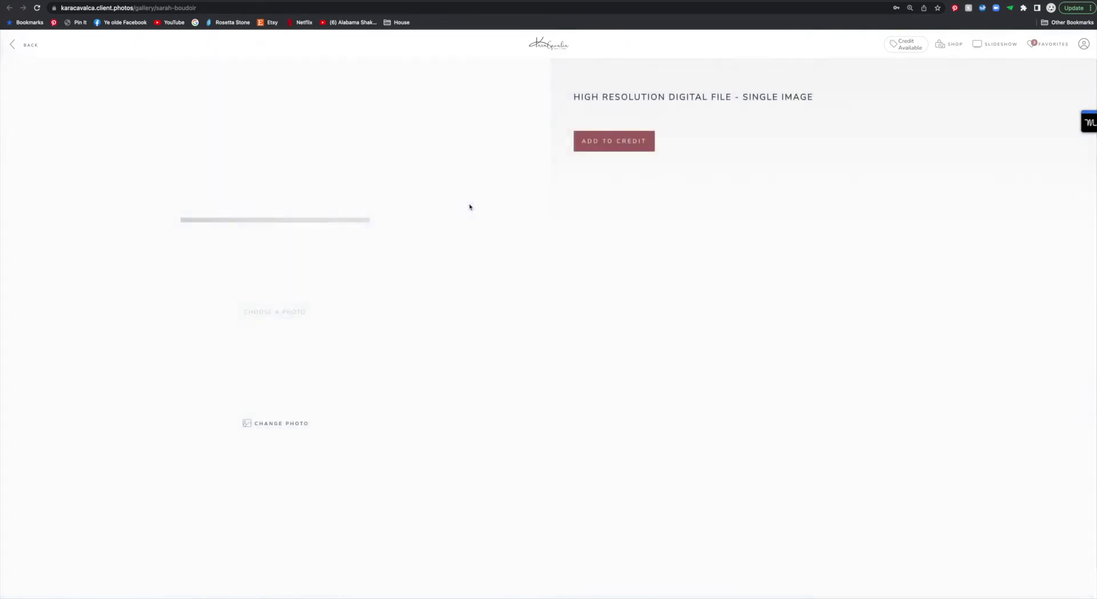
{"action": "left_click", "coordinate": [276, 425]}
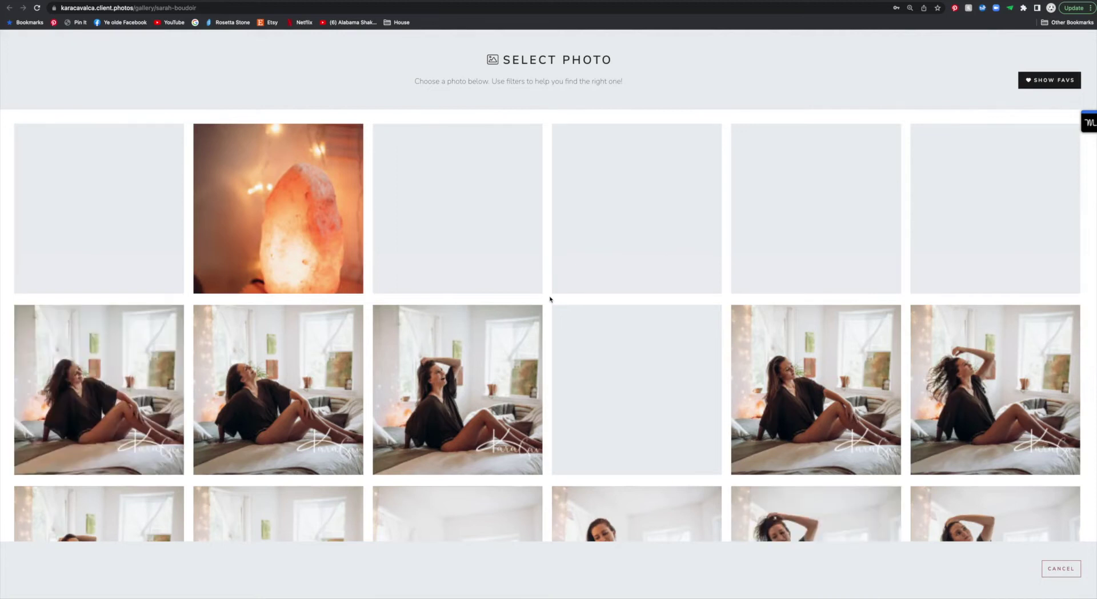
{"action": "left_click", "coordinate": [1048, 80]}
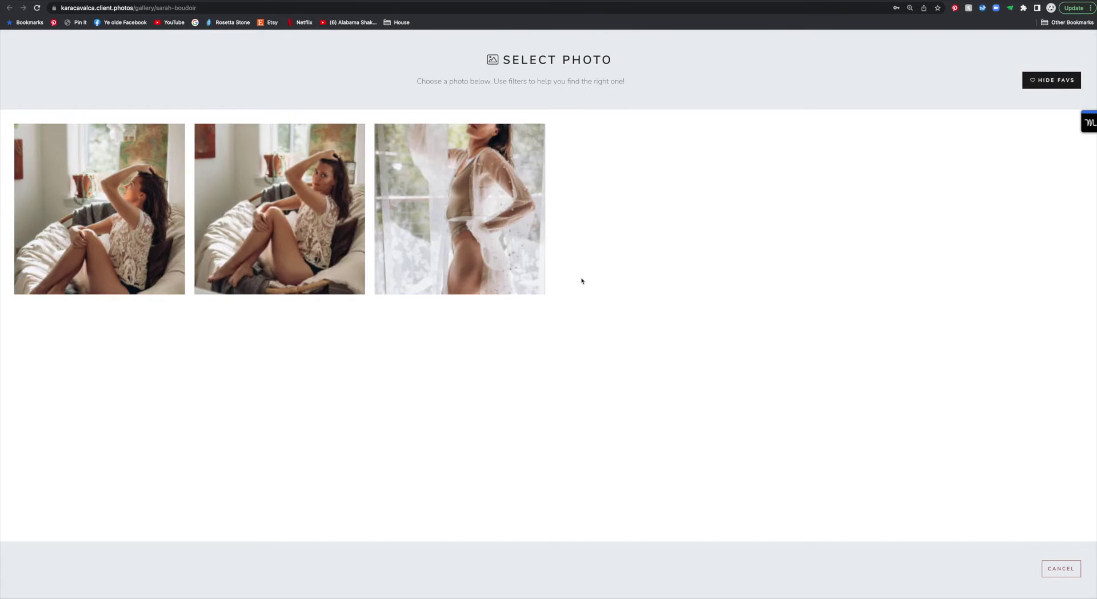
{"action": "left_click", "coordinate": [461, 205]}
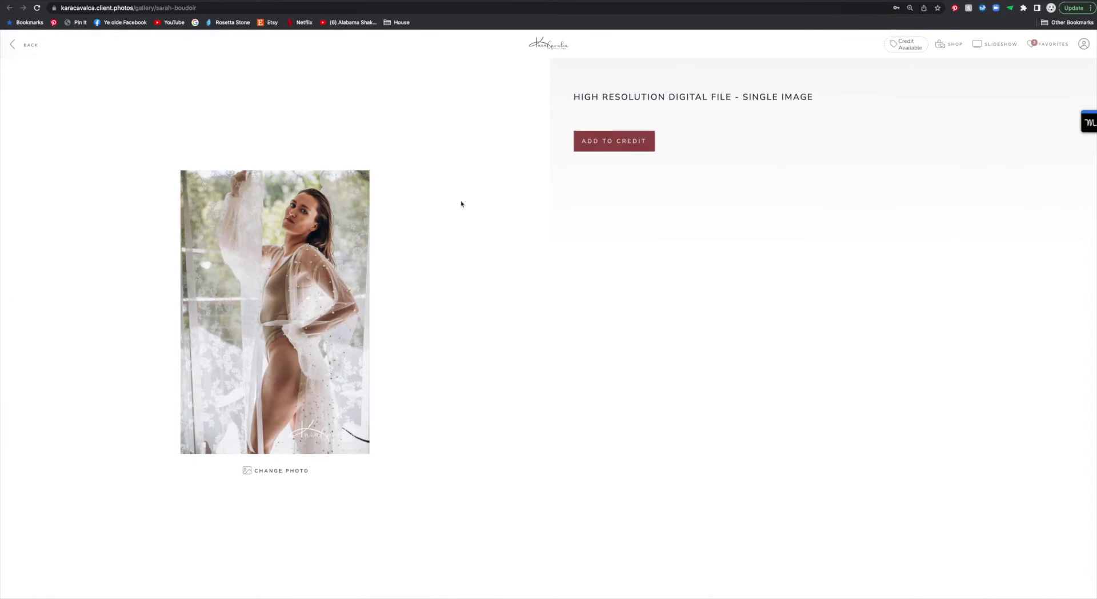
{"action": "left_click", "coordinate": [629, 142]}
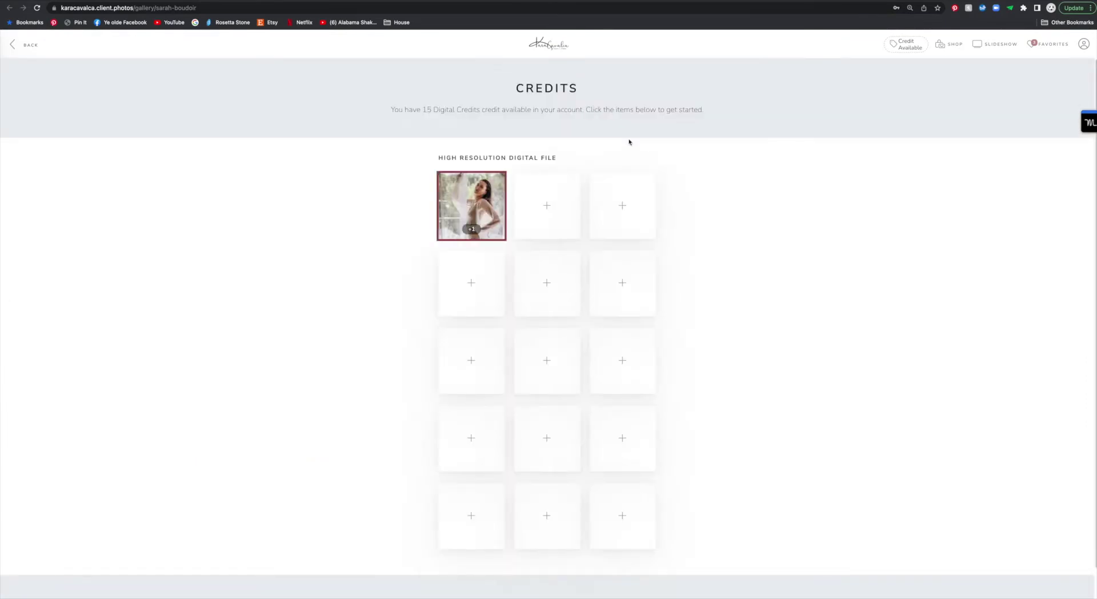
Step: Fill the second credit slot with the favourited photo of her in the chair
{"action": "scroll", "coordinate": [547, 186], "scroll_direction": "down", "scroll_amount": 1}
{"action": "left_click", "coordinate": [547, 187]}
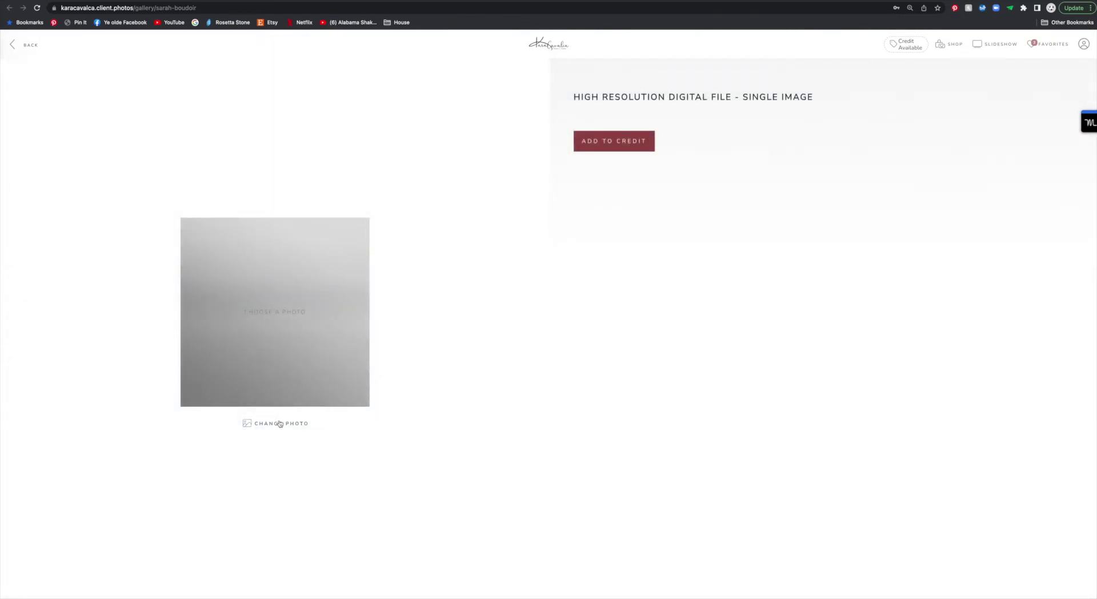
{"action": "left_click", "coordinate": [278, 423]}
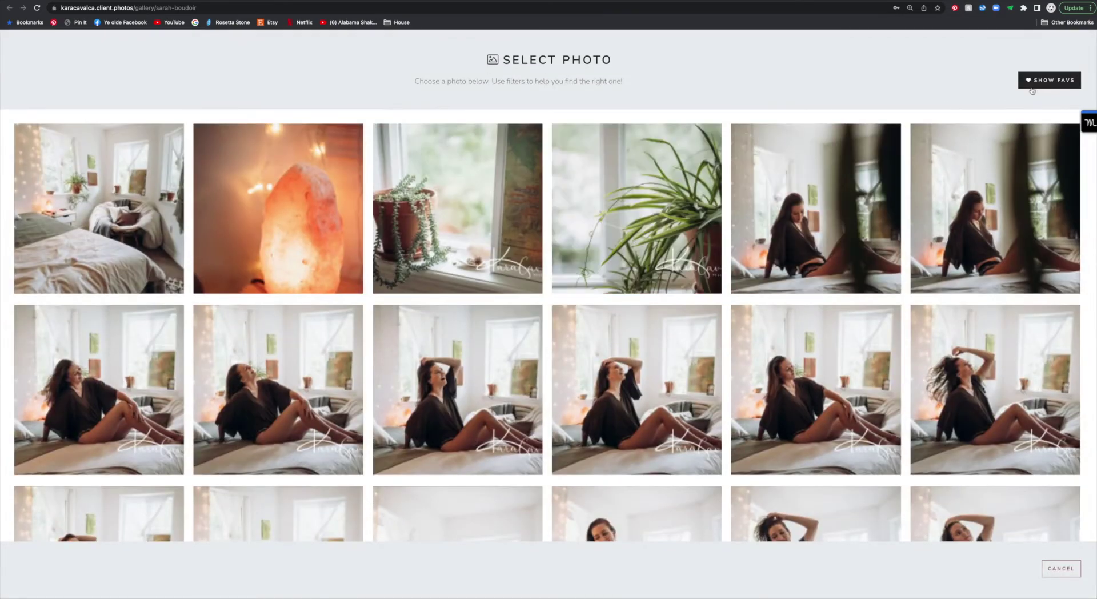
{"action": "left_click", "coordinate": [1029, 86]}
{"action": "left_click", "coordinate": [292, 227]}
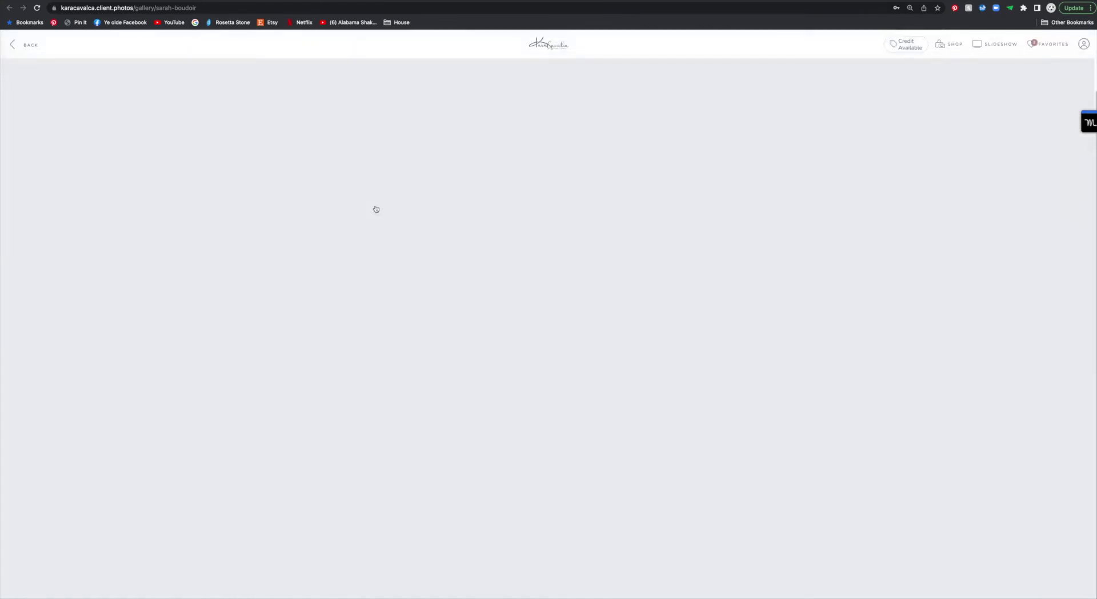
{"action": "left_click", "coordinate": [609, 147]}
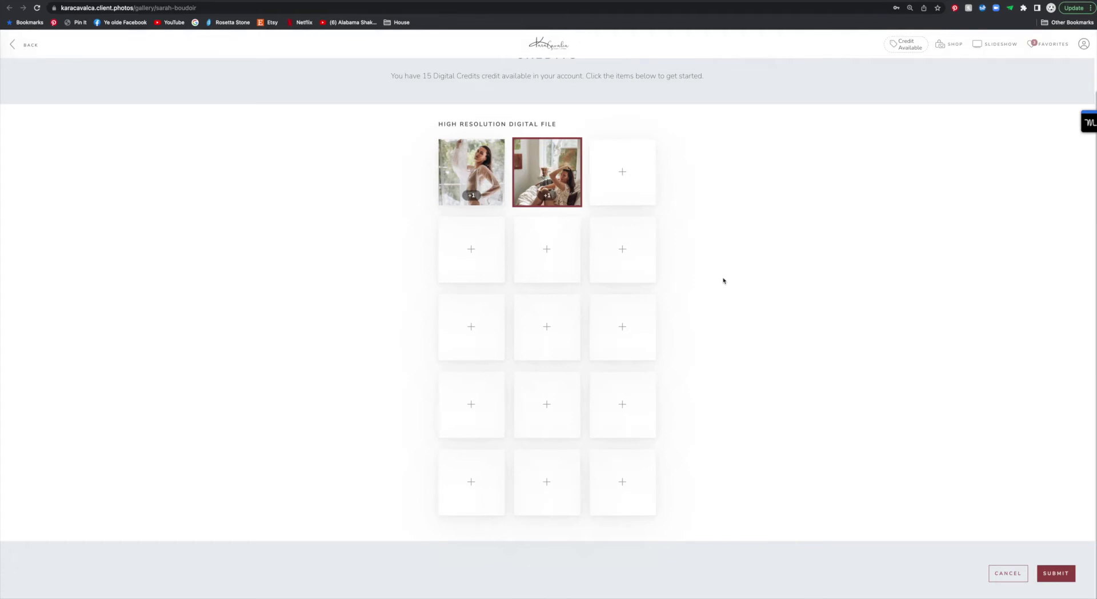
Step: Fill the third credit slot with a photo of her reclining on the bed
{"action": "scroll", "coordinate": [592, 228], "scroll_direction": "up", "scroll_amount": 1}
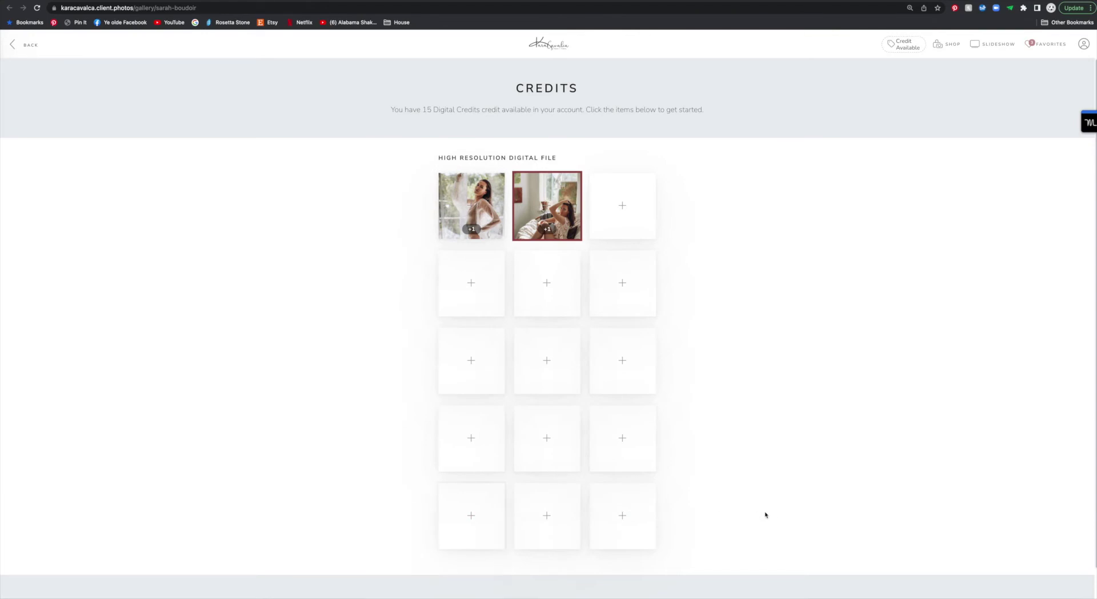
{"action": "left_click", "coordinate": [642, 208]}
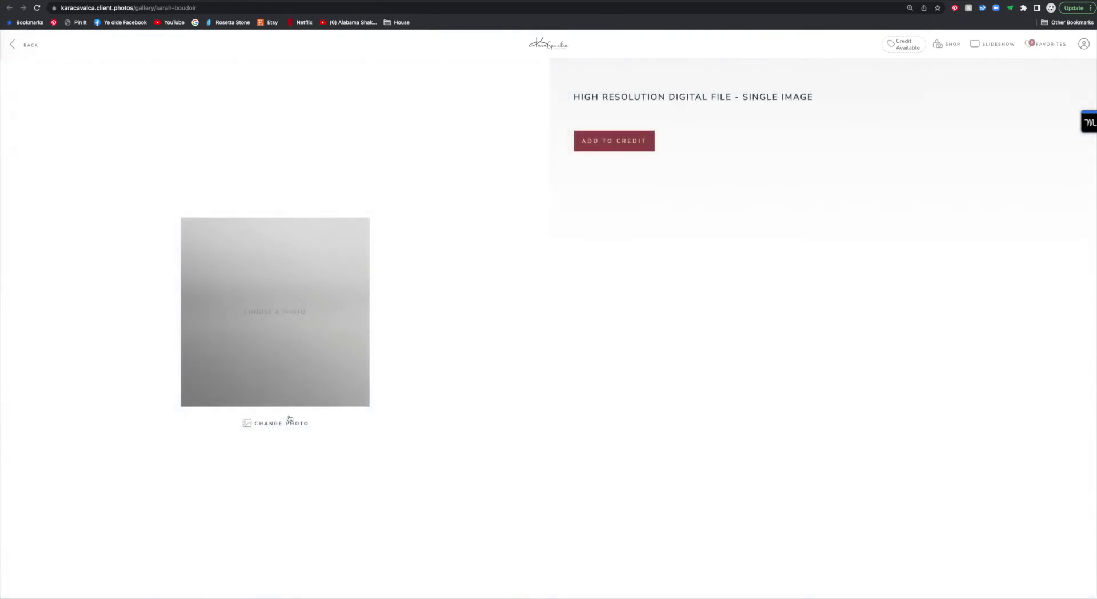
{"action": "left_click", "coordinate": [286, 423]}
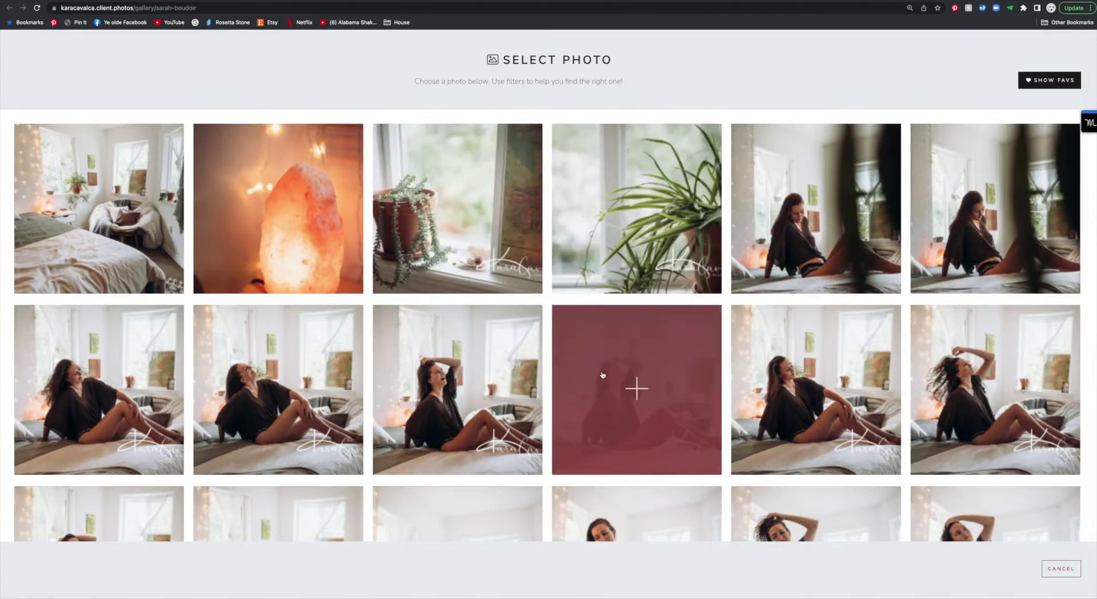
{"action": "left_click", "coordinate": [437, 359]}
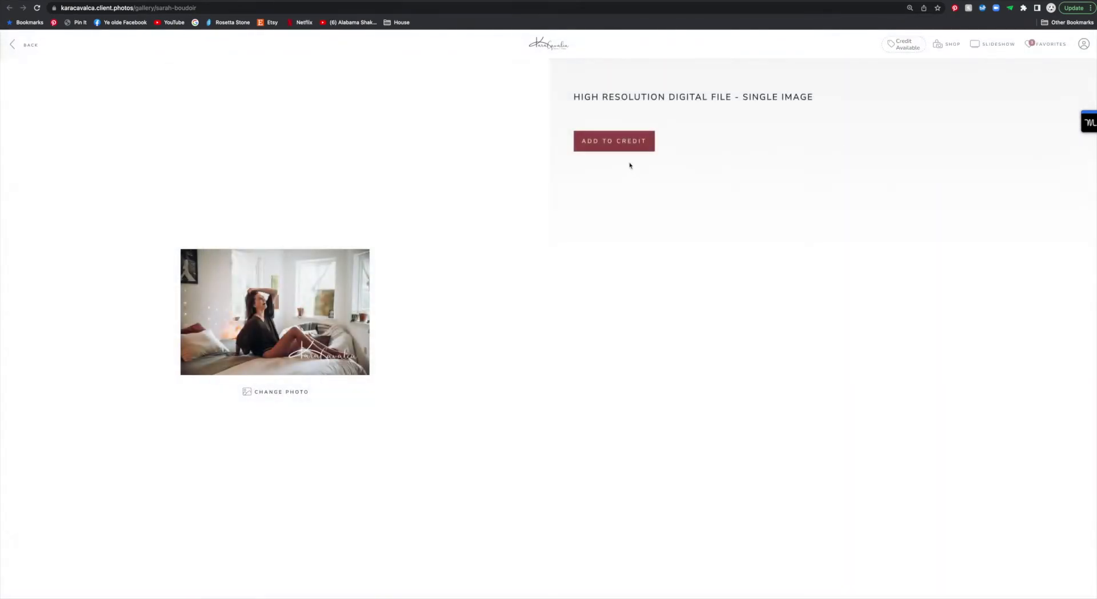
{"action": "left_click", "coordinate": [614, 149]}
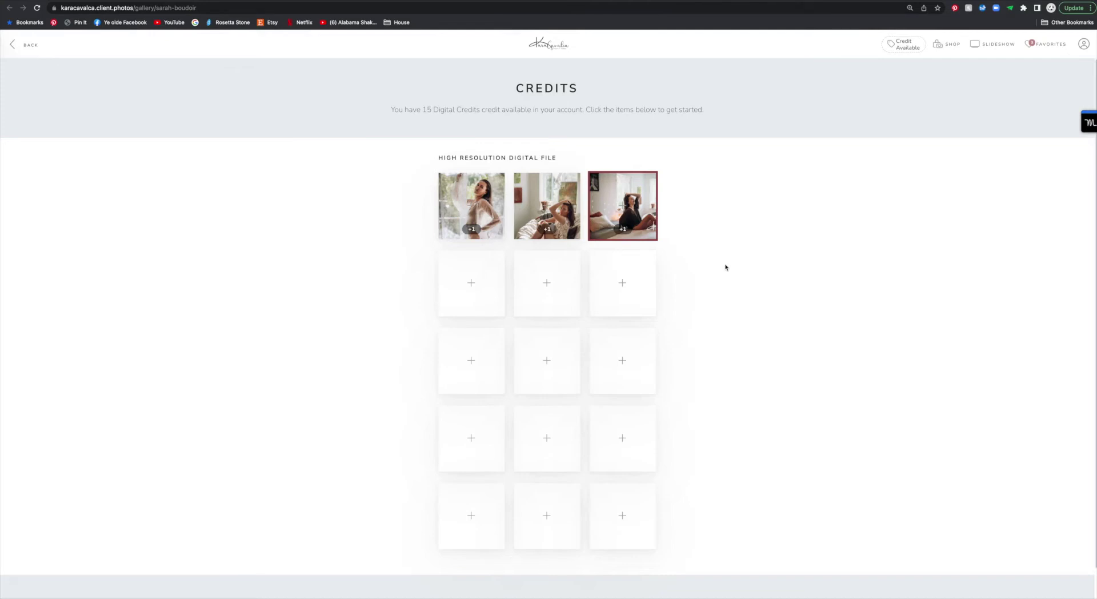
Step: Open the photo chooser for the next empty slot and browse the gallery
{"action": "left_click", "coordinate": [547, 282]}
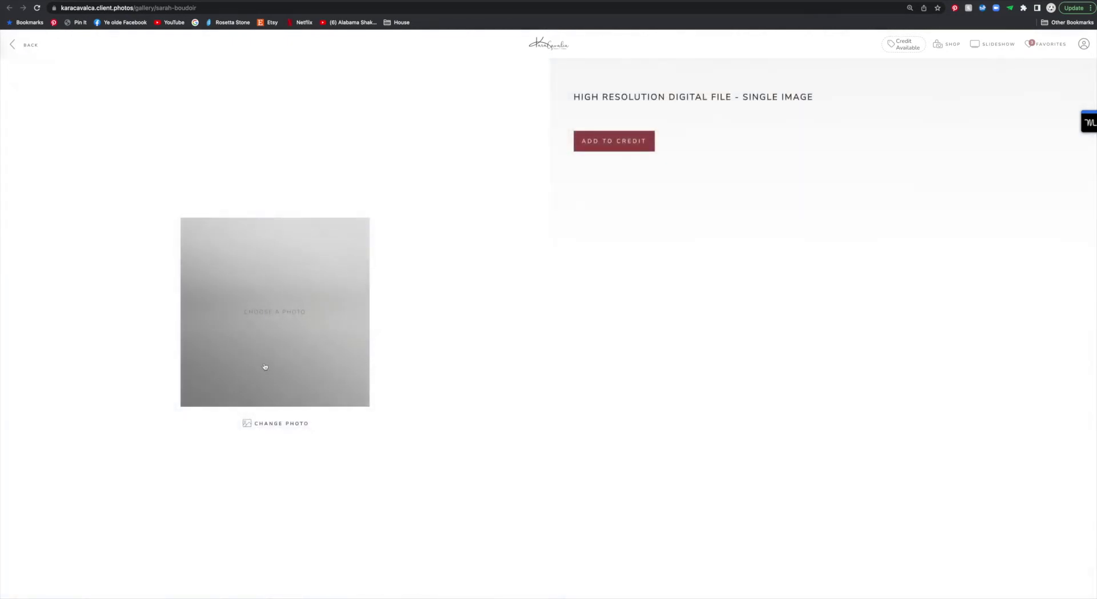
{"action": "left_click", "coordinate": [265, 366]}
{"action": "scroll", "coordinate": [493, 363], "scroll_direction": "down", "scroll_amount": 15}
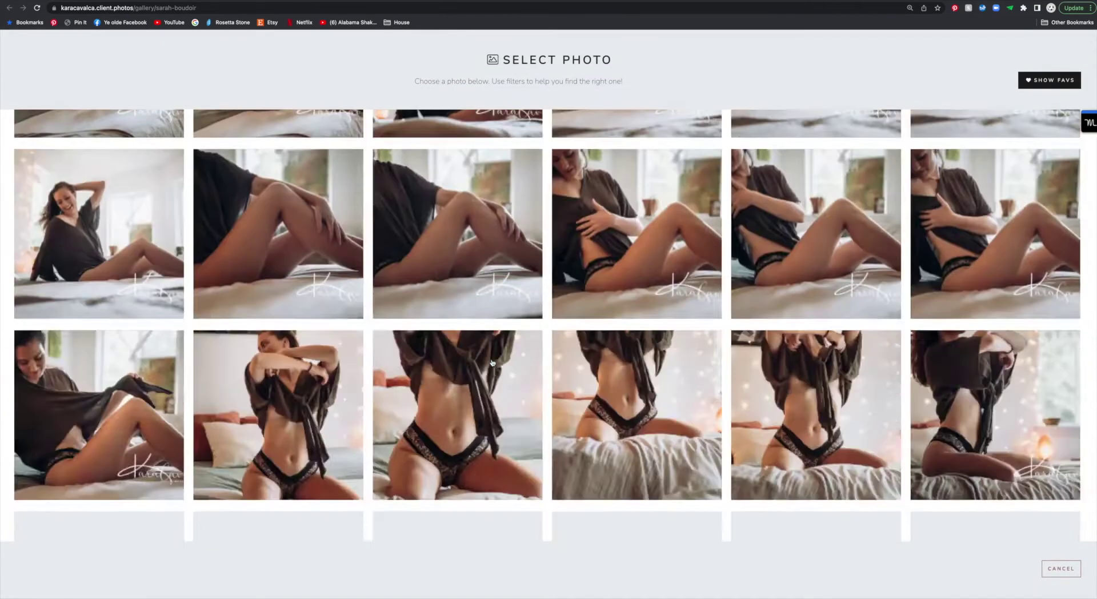
{"action": "scroll", "coordinate": [493, 362], "scroll_direction": "down", "scroll_amount": 10}
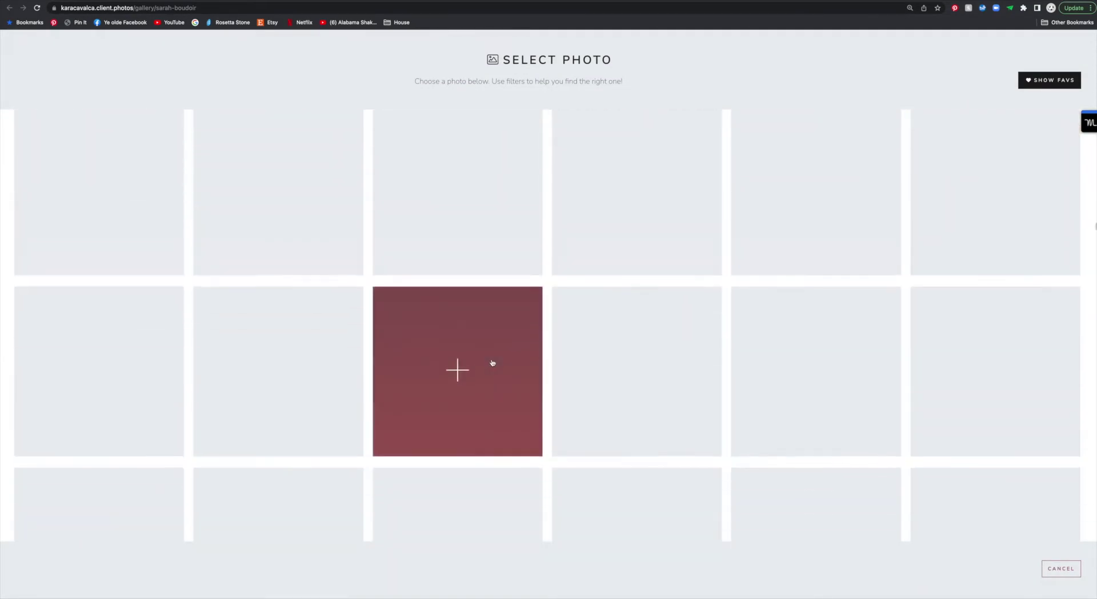
{"action": "scroll", "coordinate": [493, 363], "scroll_direction": "up", "scroll_amount": 1}
{"action": "scroll", "coordinate": [492, 363], "scroll_direction": "down", "scroll_amount": 5}
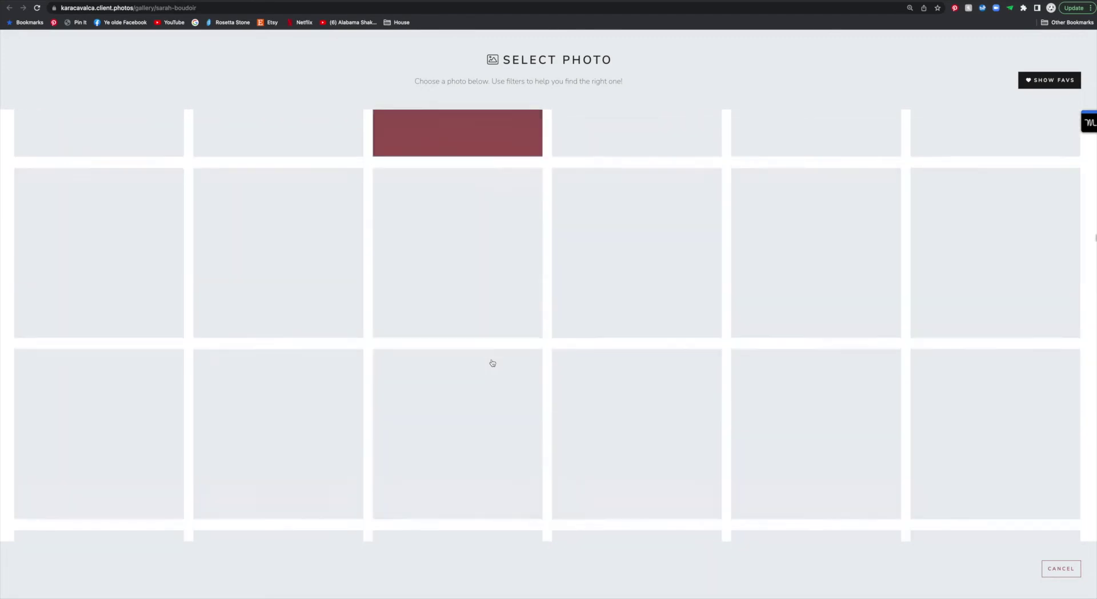
{"action": "scroll", "coordinate": [492, 363], "scroll_direction": "down", "scroll_amount": 6}
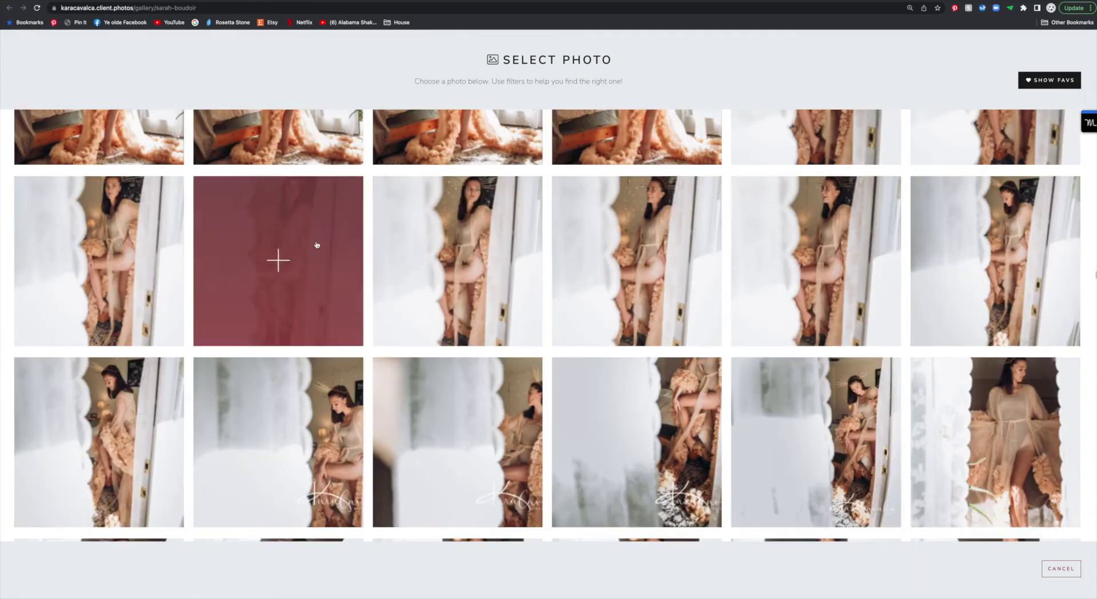
Step: Add the doorway photo to its slot, then fill the next slot with a photo further down
{"action": "left_click", "coordinate": [315, 245]}
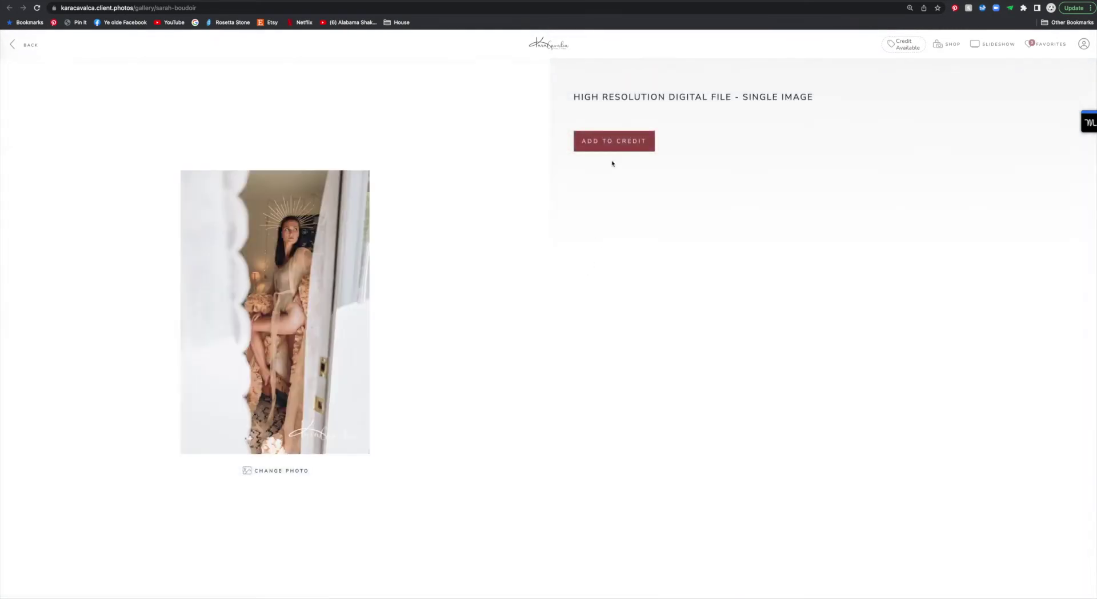
{"action": "left_click", "coordinate": [609, 142]}
{"action": "left_click", "coordinate": [626, 288]}
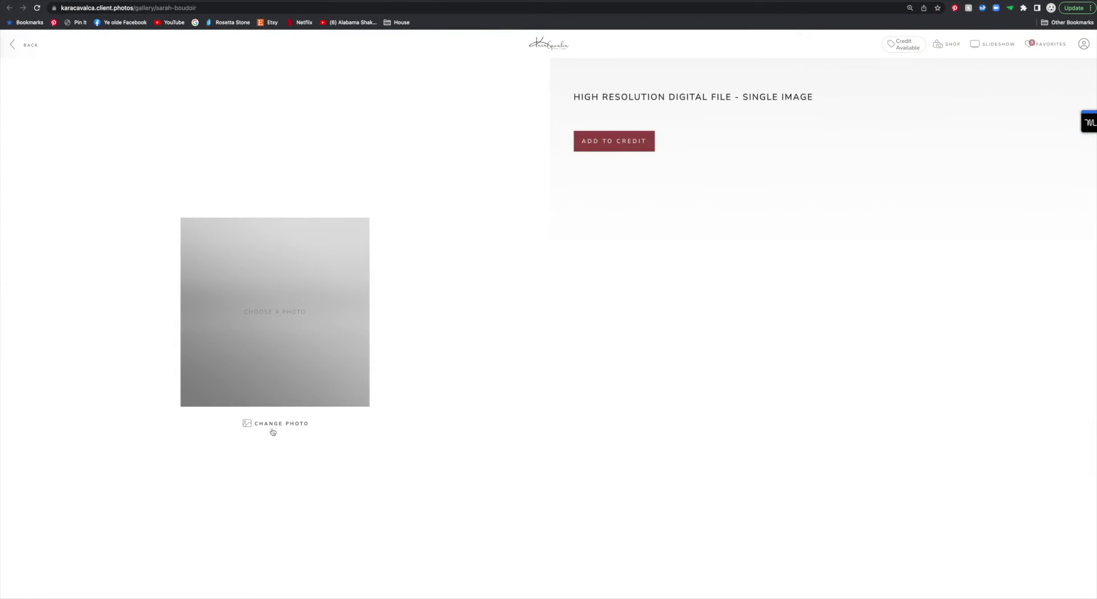
{"action": "left_click", "coordinate": [275, 424]}
{"action": "scroll", "coordinate": [594, 367], "scroll_direction": "down", "scroll_amount": 5}
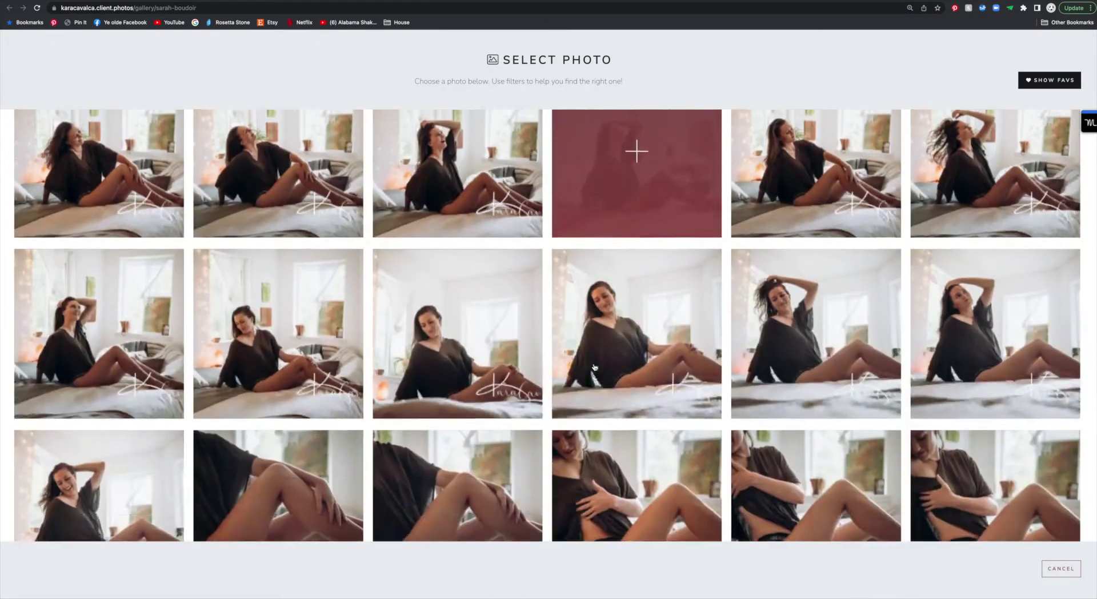
{"action": "scroll", "coordinate": [594, 367], "scroll_direction": "down", "scroll_amount": 15}
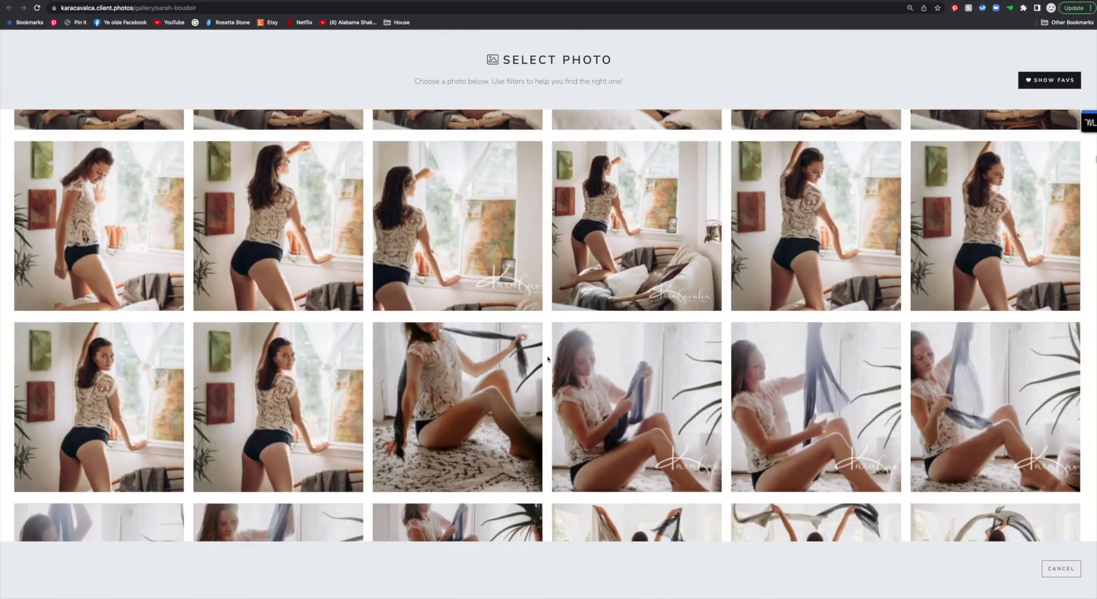
{"action": "scroll", "coordinate": [547, 358], "scroll_direction": "down", "scroll_amount": 10}
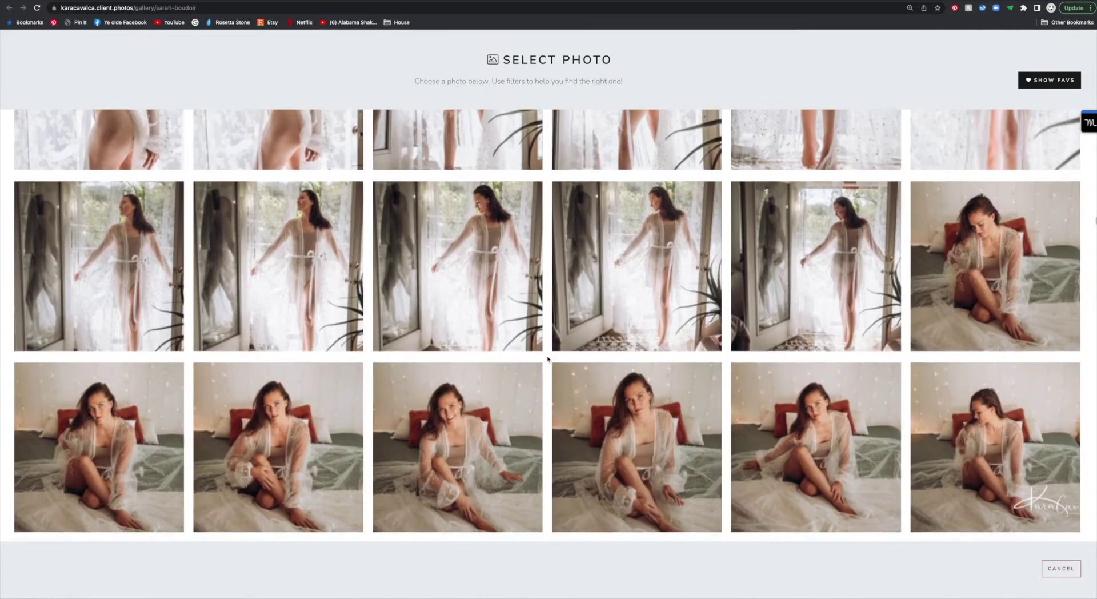
{"action": "scroll", "coordinate": [547, 358], "scroll_direction": "down", "scroll_amount": 12}
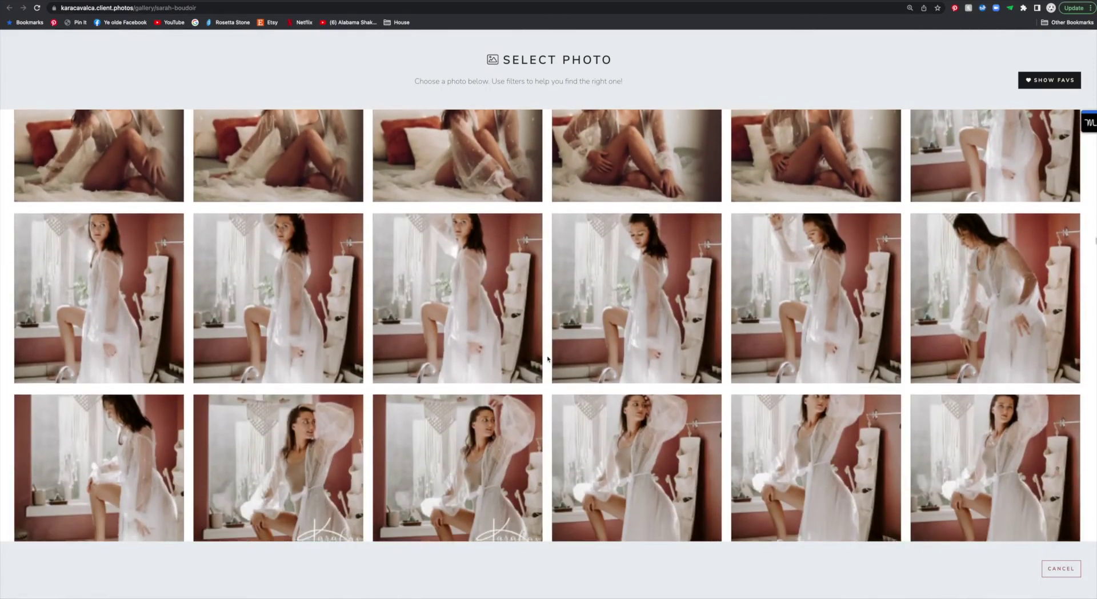
{"action": "scroll", "coordinate": [547, 358], "scroll_direction": "down", "scroll_amount": 5}
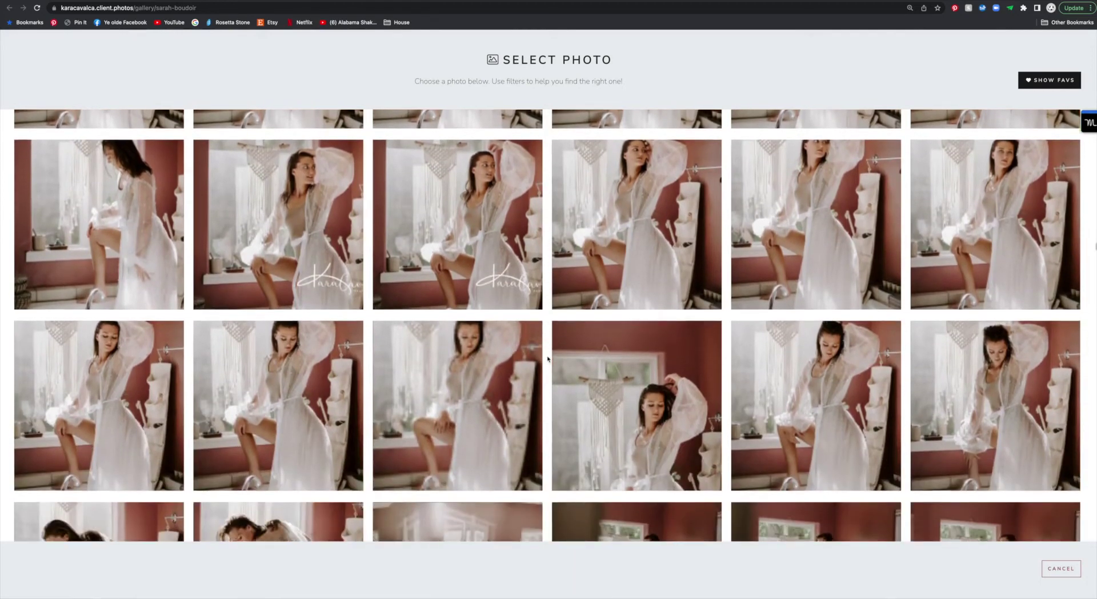
{"action": "scroll", "coordinate": [547, 358], "scroll_direction": "down", "scroll_amount": 4}
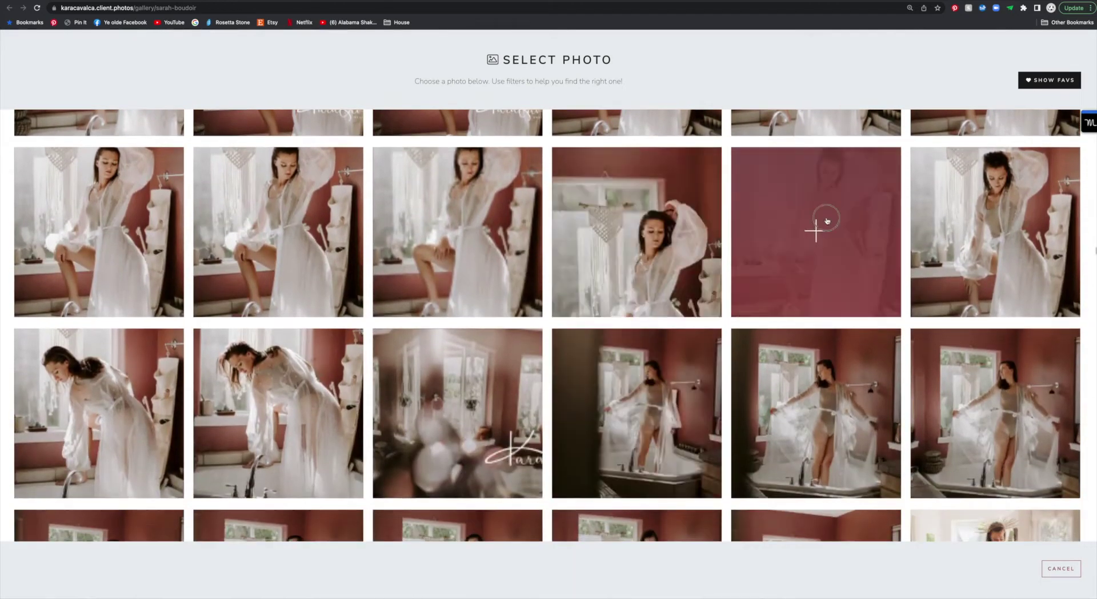
{"action": "left_click", "coordinate": [826, 222]}
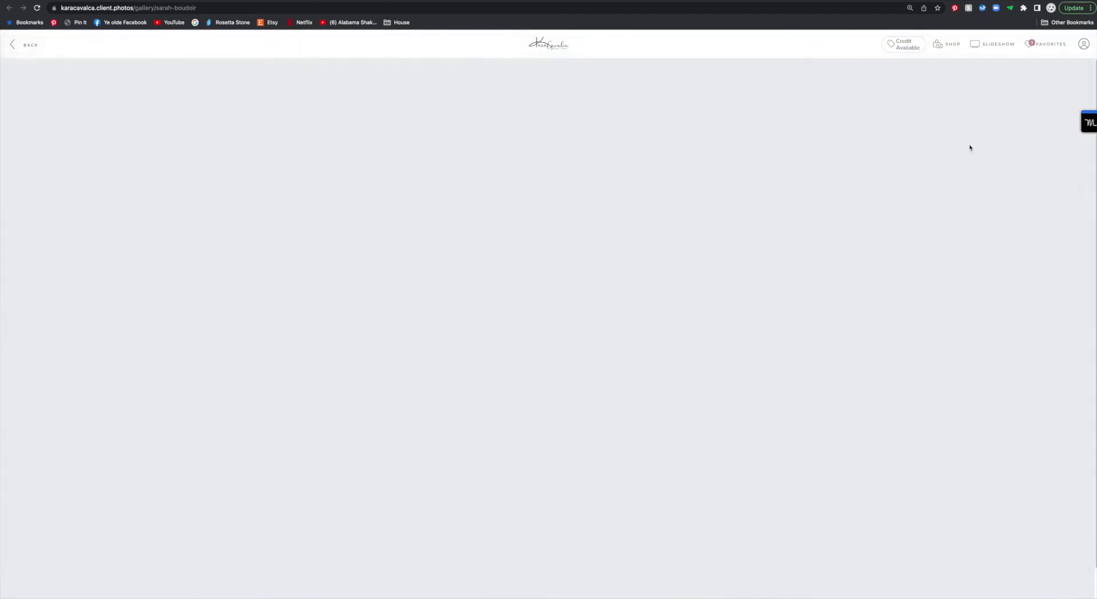
{"action": "left_click", "coordinate": [644, 139]}
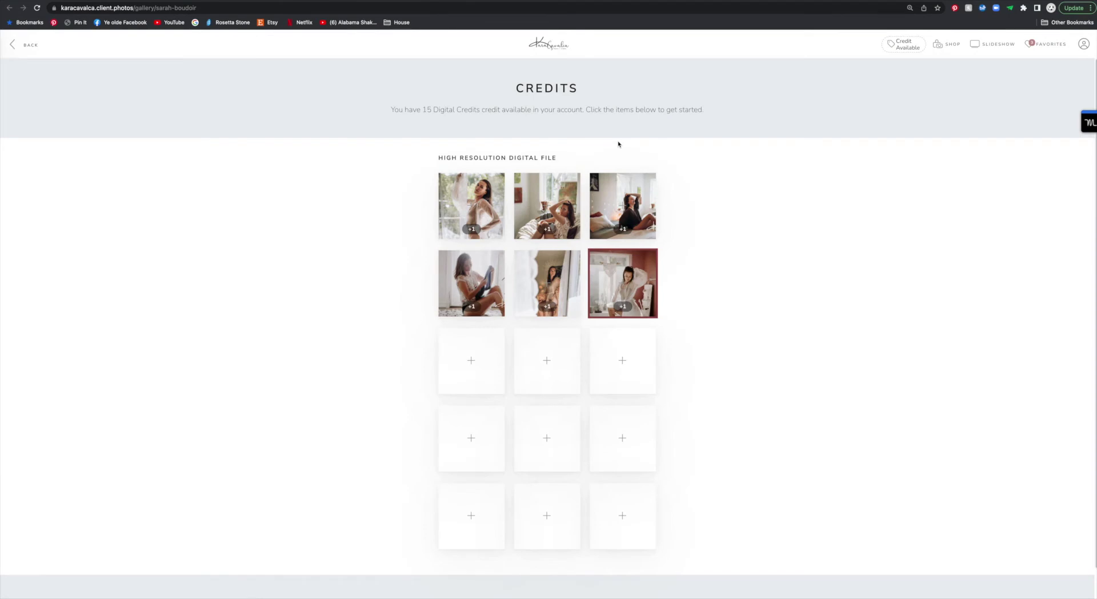
Step: Fill the next empty credit slot with another chosen gallery photo
{"action": "left_click", "coordinate": [472, 362]}
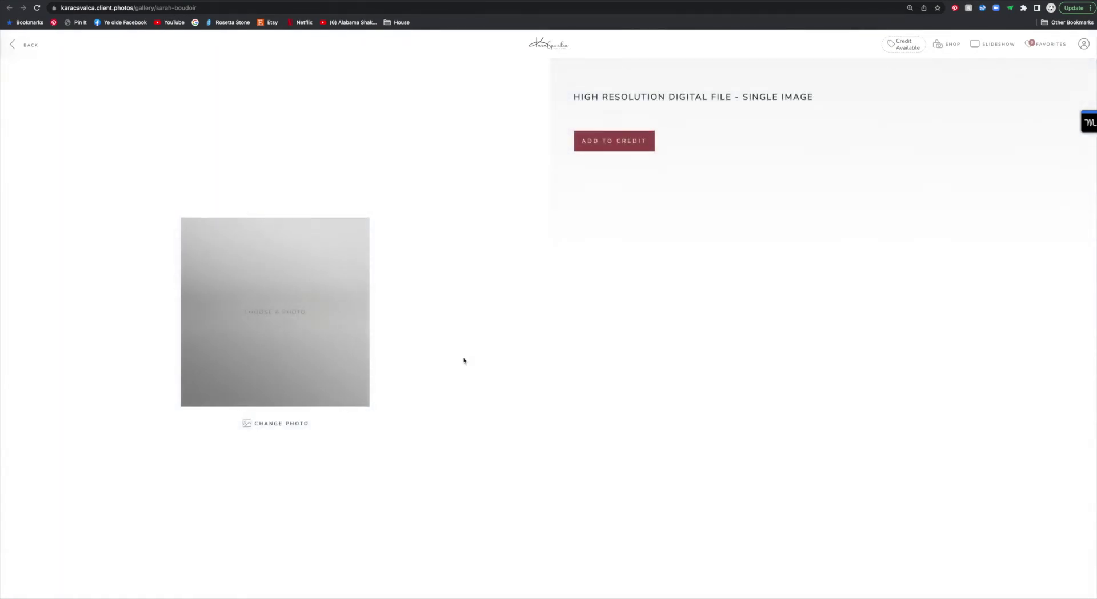
{"action": "left_click", "coordinate": [257, 424]}
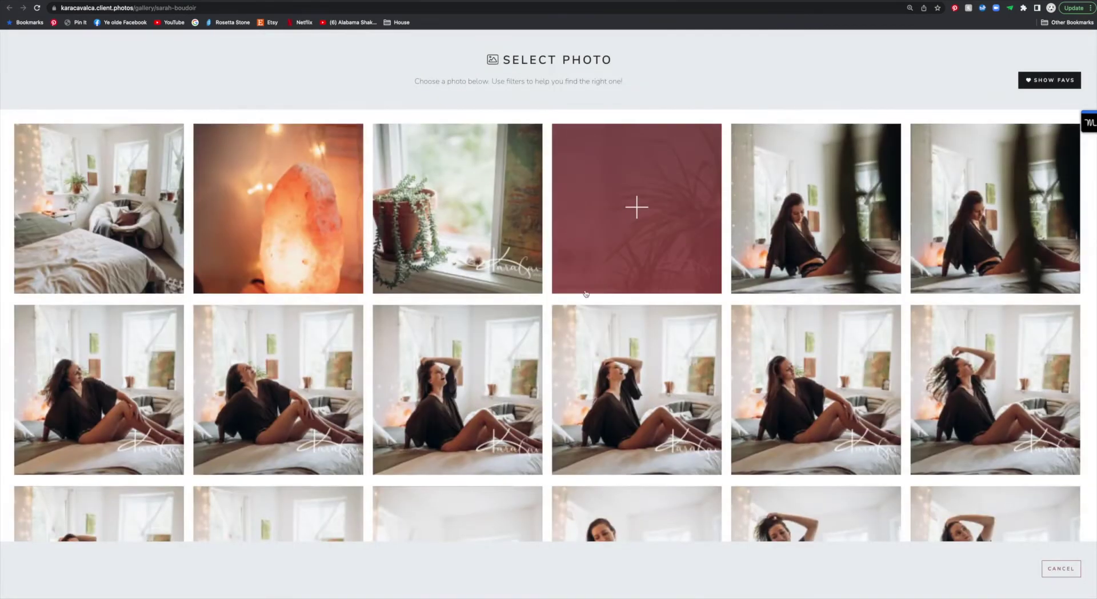
{"action": "scroll", "coordinate": [583, 286], "scroll_direction": "down", "scroll_amount": 4}
{"action": "scroll", "coordinate": [586, 293], "scroll_direction": "down", "scroll_amount": 20}
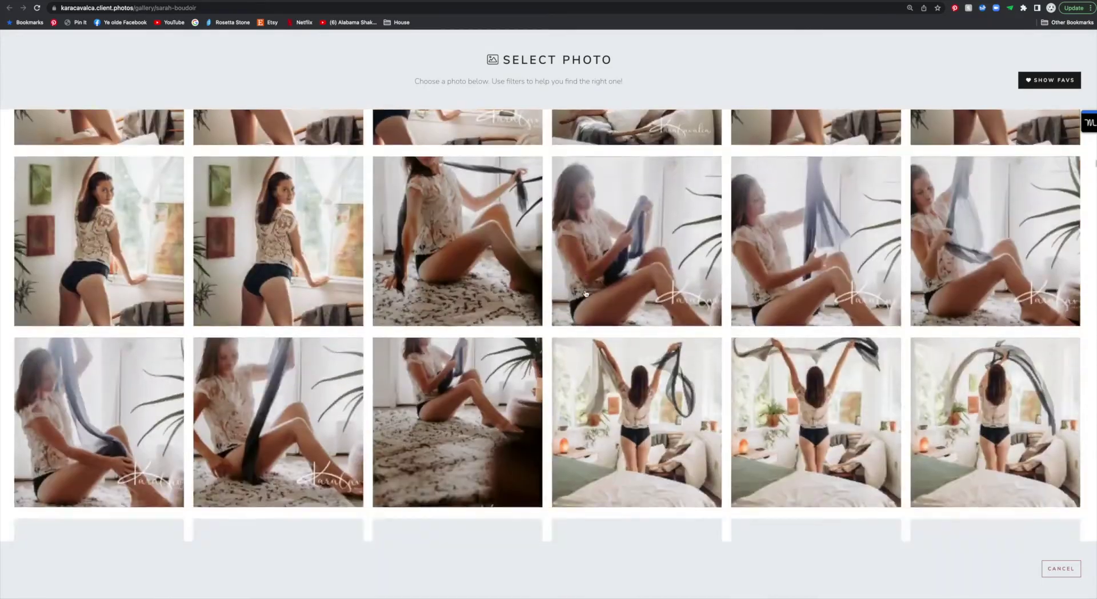
{"action": "scroll", "coordinate": [586, 293], "scroll_direction": "down", "scroll_amount": 3}
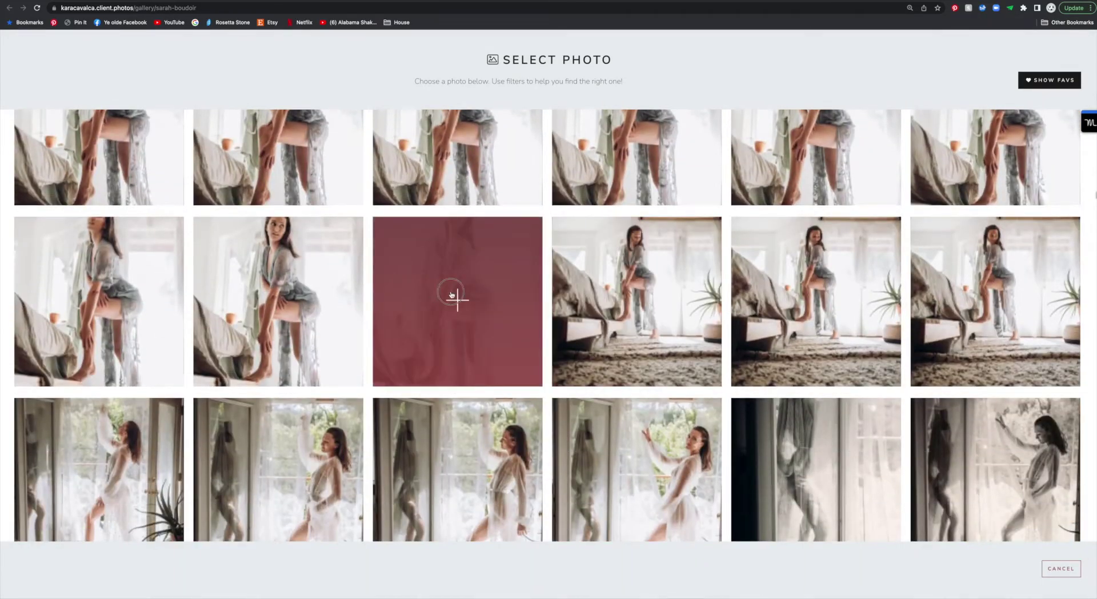
{"action": "left_click", "coordinate": [452, 294]}
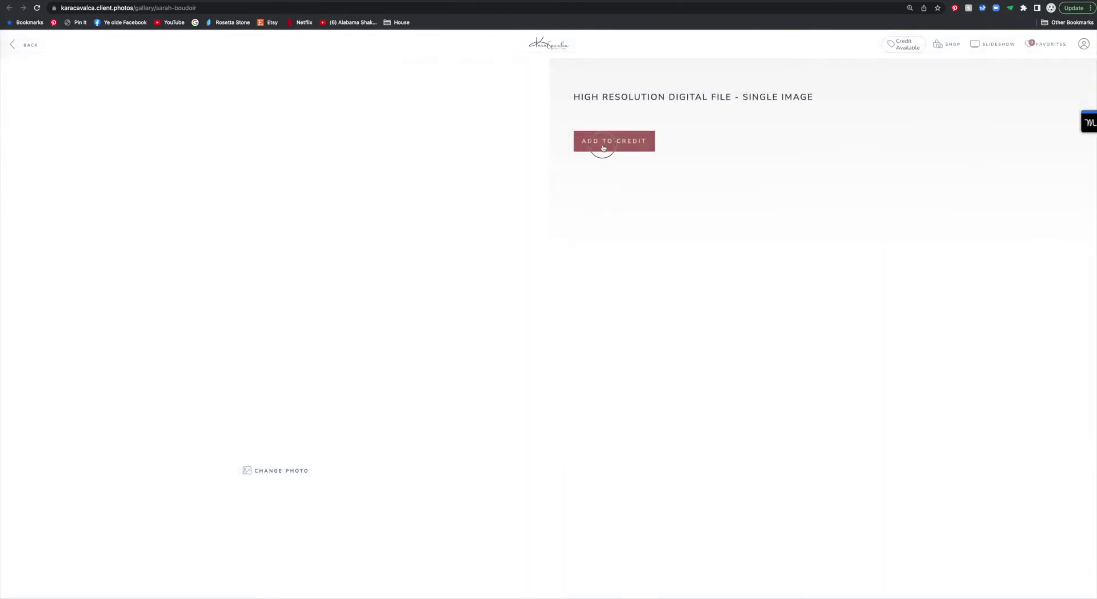
{"action": "left_click", "coordinate": [603, 148]}
Step: Fill one more empty credit slot with a photo from lower in the gallery
{"action": "left_click", "coordinate": [544, 350]}
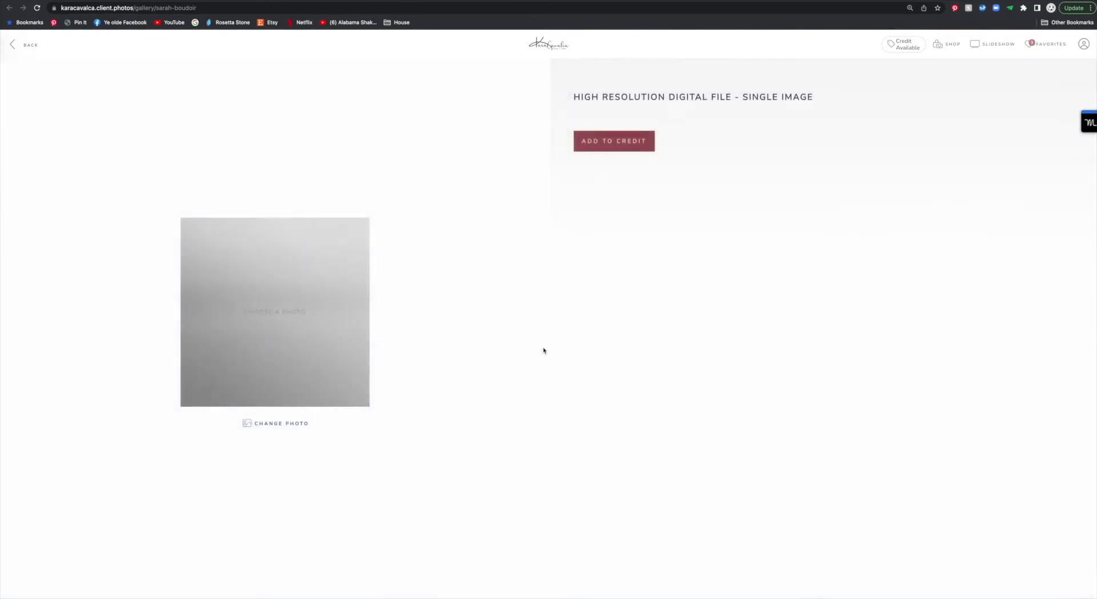
{"action": "left_click", "coordinate": [274, 352]}
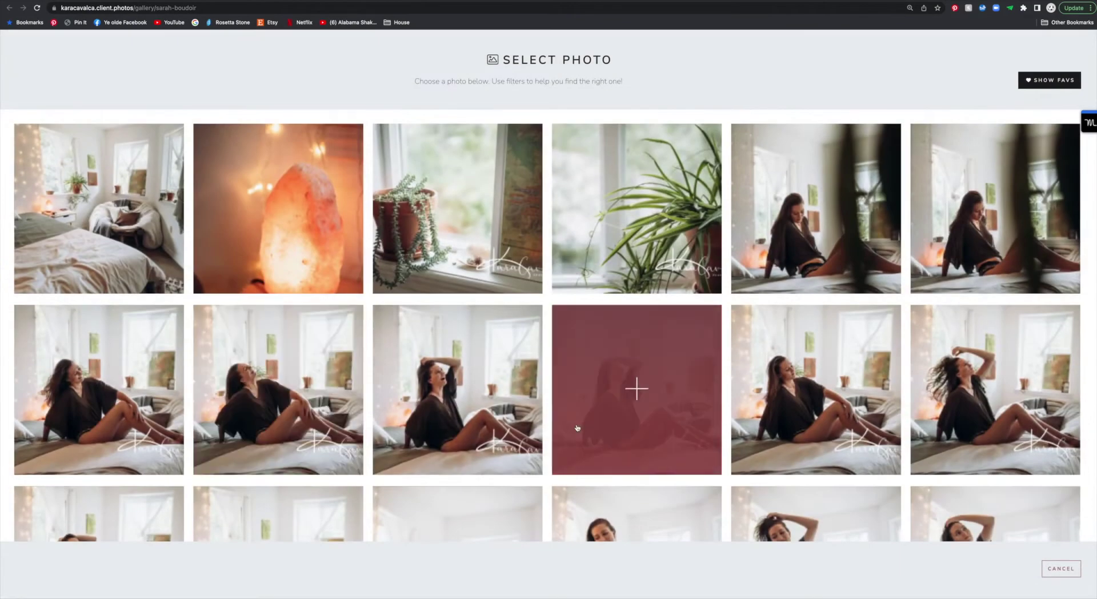
{"action": "scroll", "coordinate": [577, 428], "scroll_direction": "down", "scroll_amount": 10}
{"action": "scroll", "coordinate": [577, 427], "scroll_direction": "down", "scroll_amount": 20}
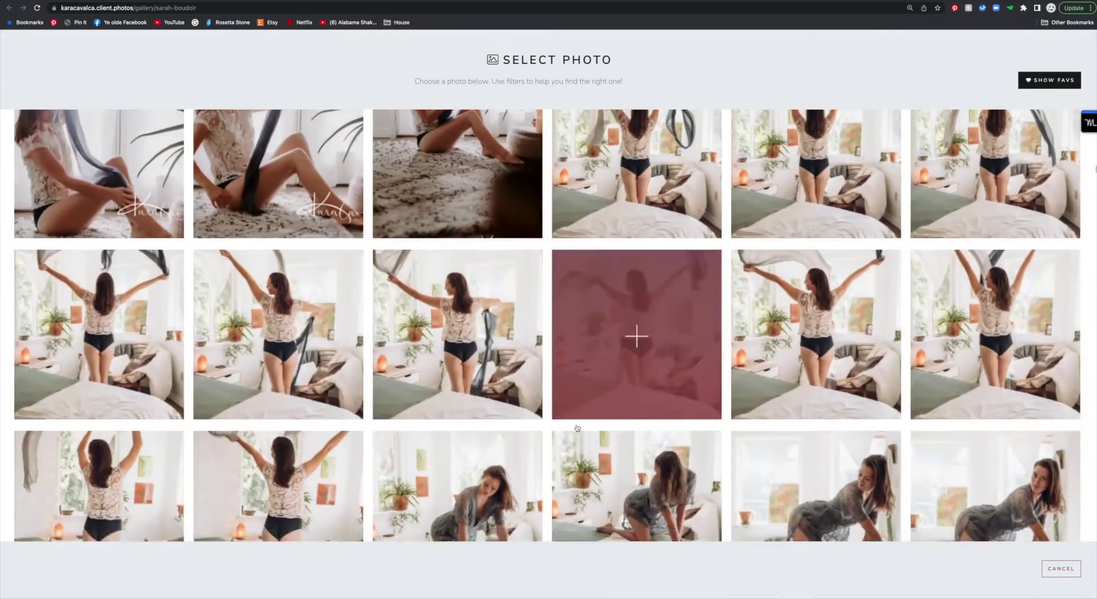
{"action": "scroll", "coordinate": [577, 428], "scroll_direction": "down", "scroll_amount": 15}
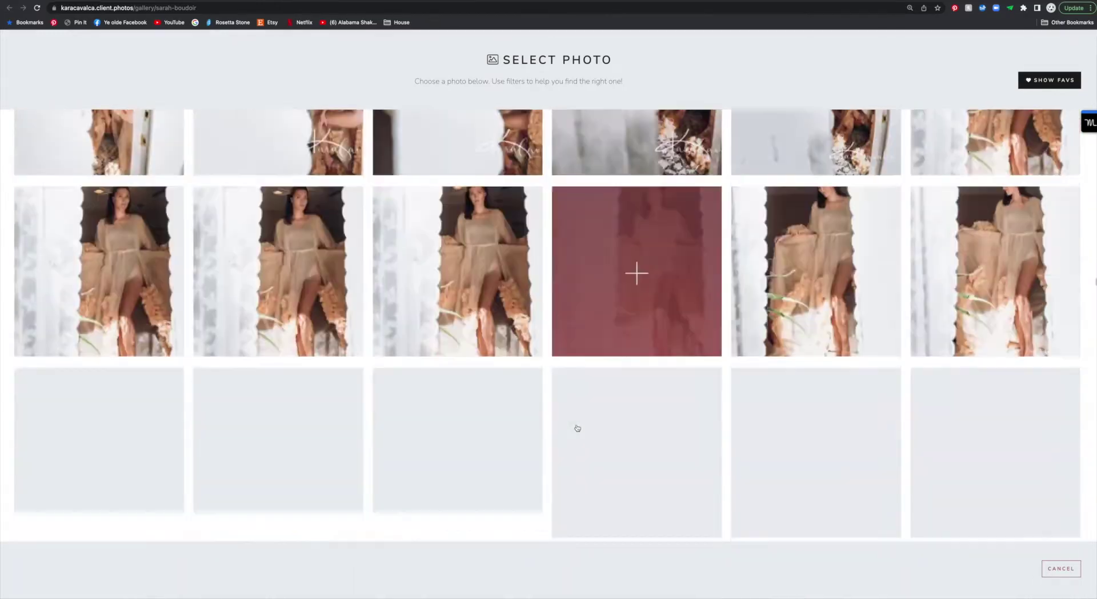
{"action": "scroll", "coordinate": [578, 427], "scroll_direction": "down", "scroll_amount": 10}
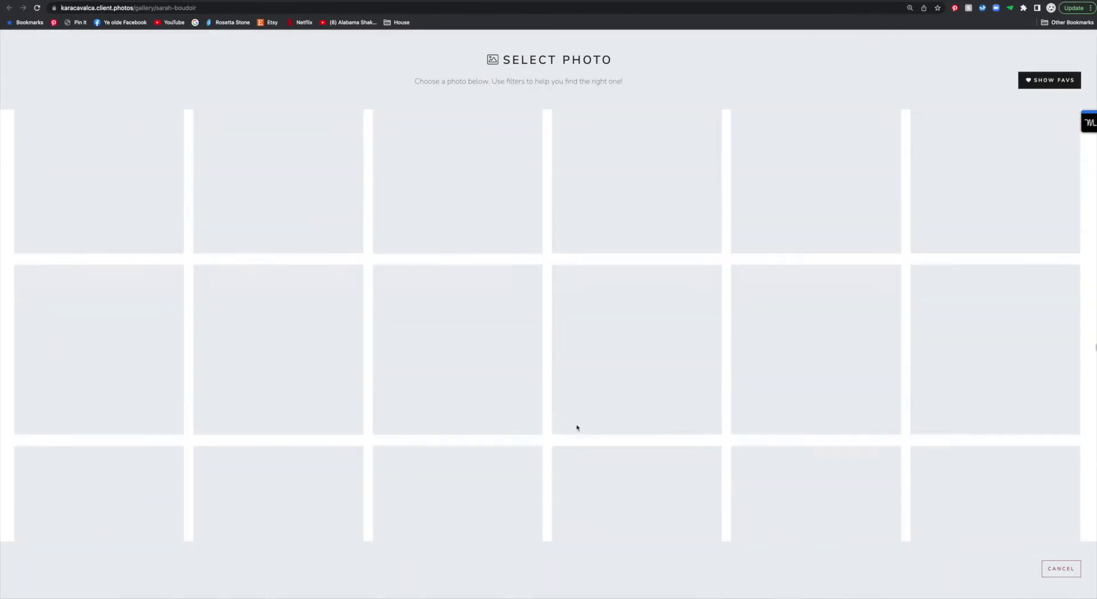
{"action": "left_click", "coordinate": [625, 333]}
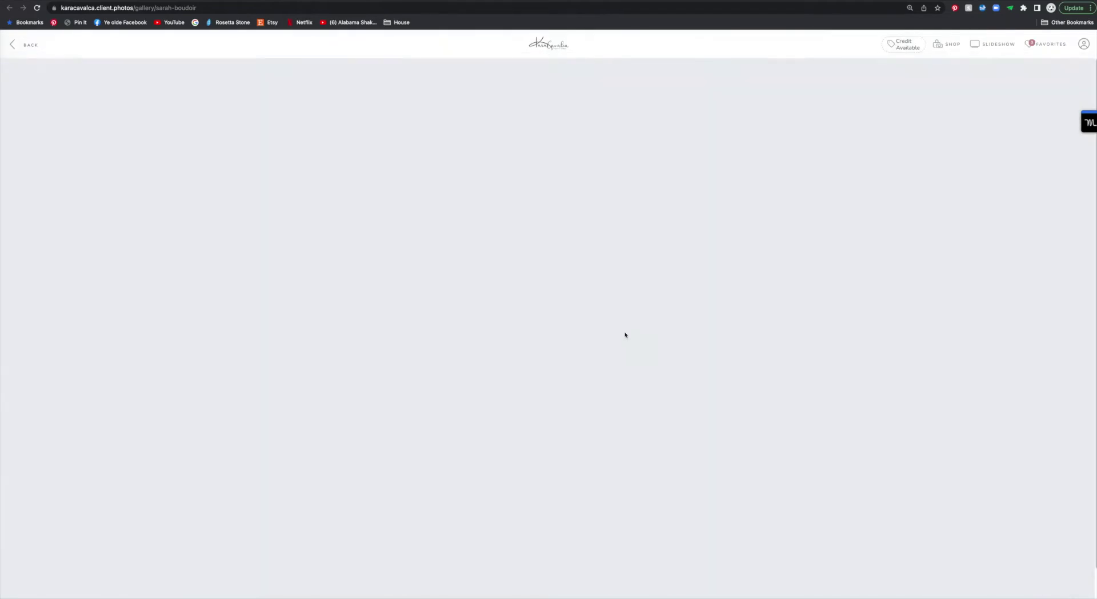
{"action": "left_click", "coordinate": [605, 149]}
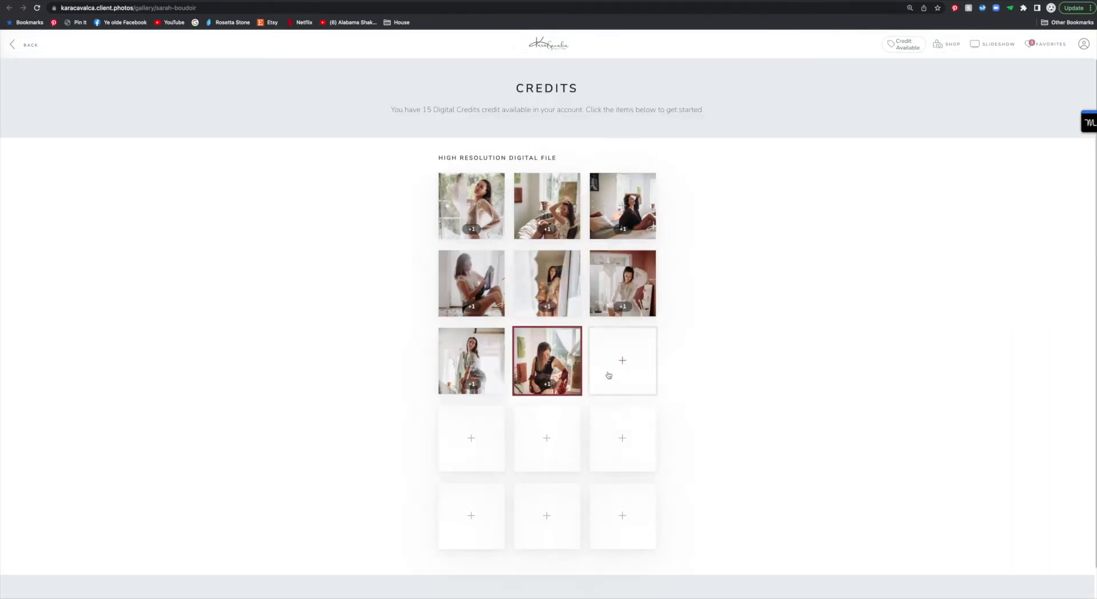
Step: Fill another credit slot, then choose a photo for the following empty slot
{"action": "left_click", "coordinate": [630, 371]}
{"action": "left_click", "coordinate": [634, 477]}
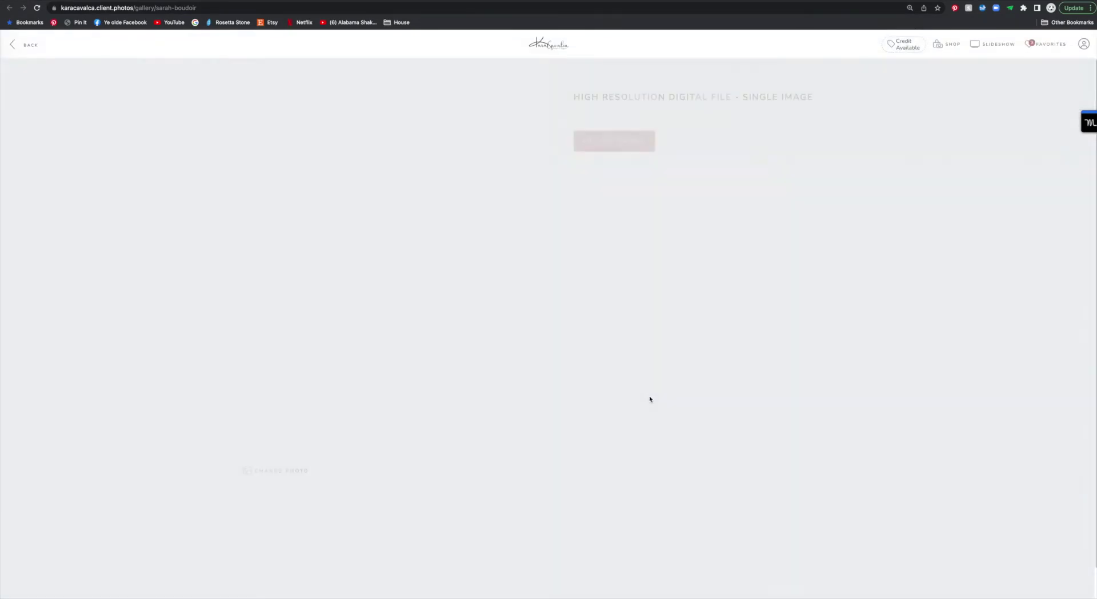
{"action": "left_click", "coordinate": [609, 144]}
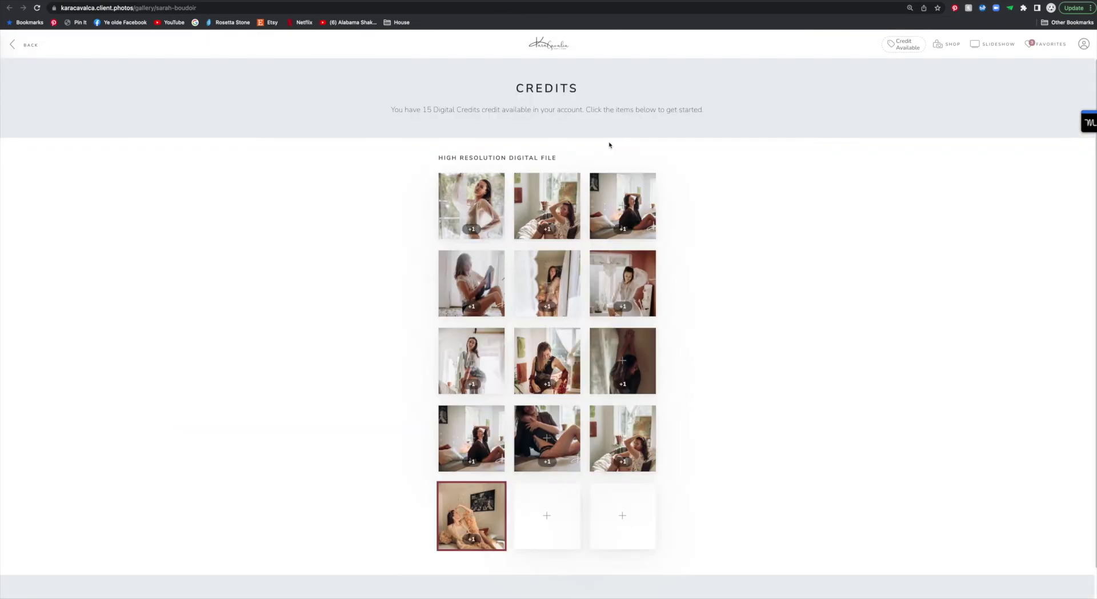
{"action": "left_click", "coordinate": [554, 515]}
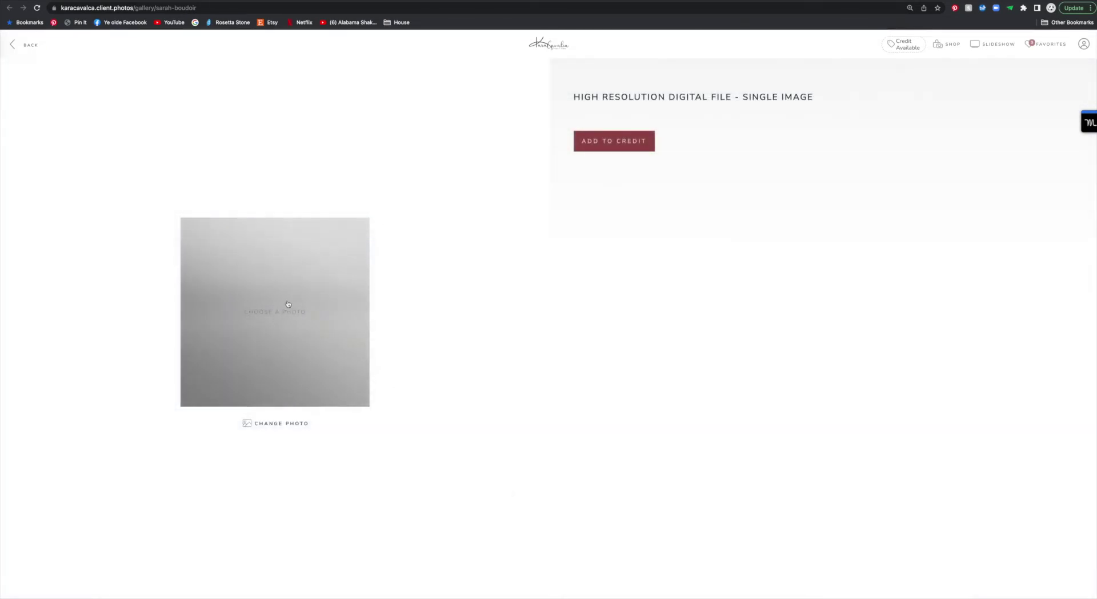
{"action": "left_click", "coordinate": [262, 312]}
{"action": "scroll", "coordinate": [572, 343], "scroll_direction": "down", "scroll_amount": 10}
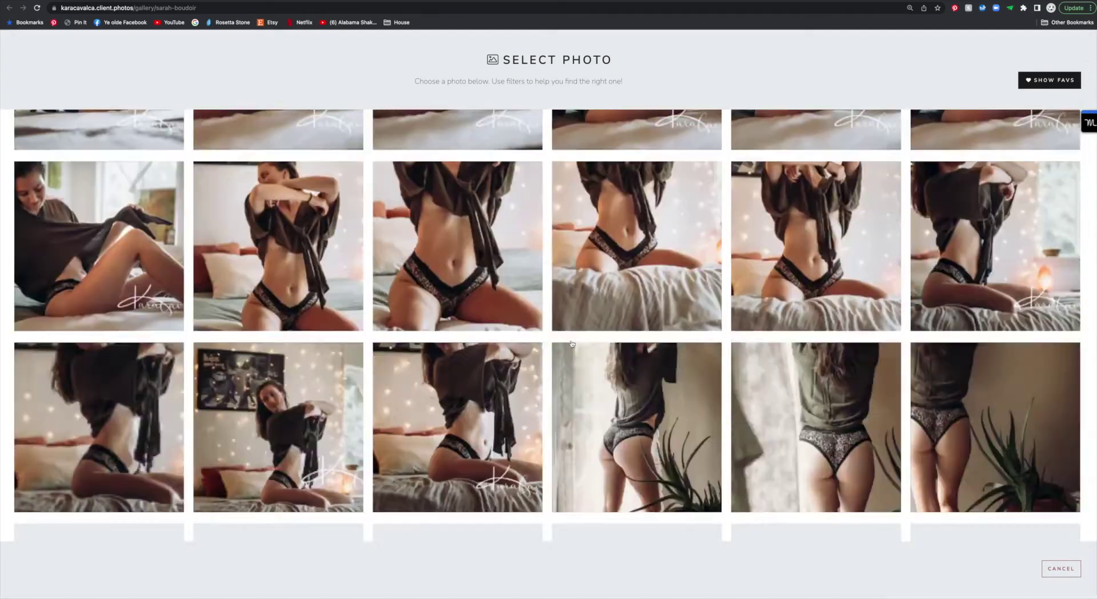
{"action": "scroll", "coordinate": [572, 344], "scroll_direction": "down", "scroll_amount": 15}
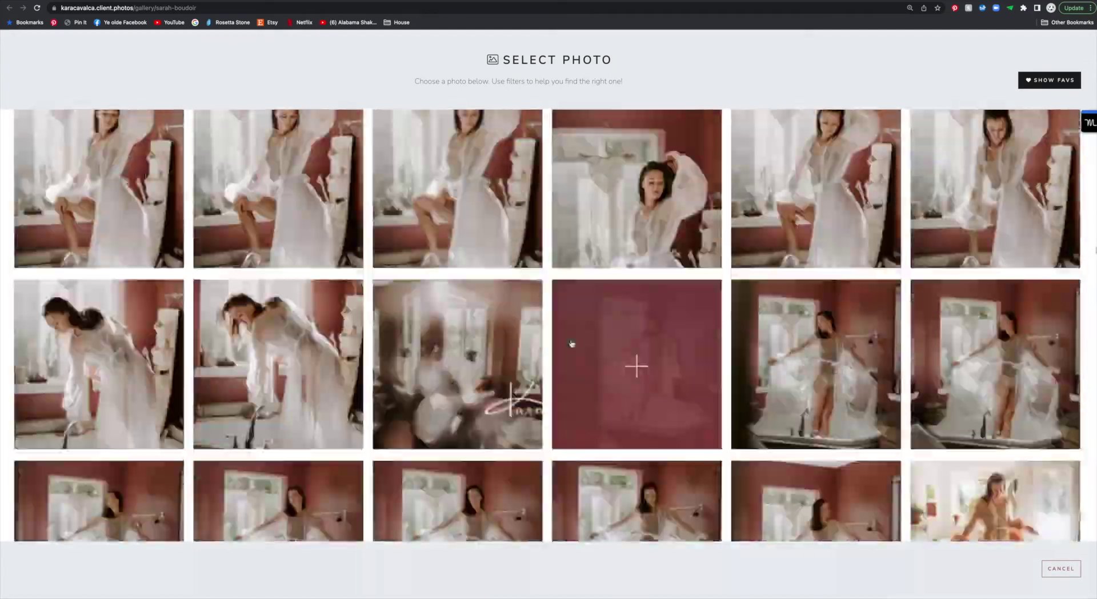
{"action": "scroll", "coordinate": [572, 343], "scroll_direction": "down", "scroll_amount": 15}
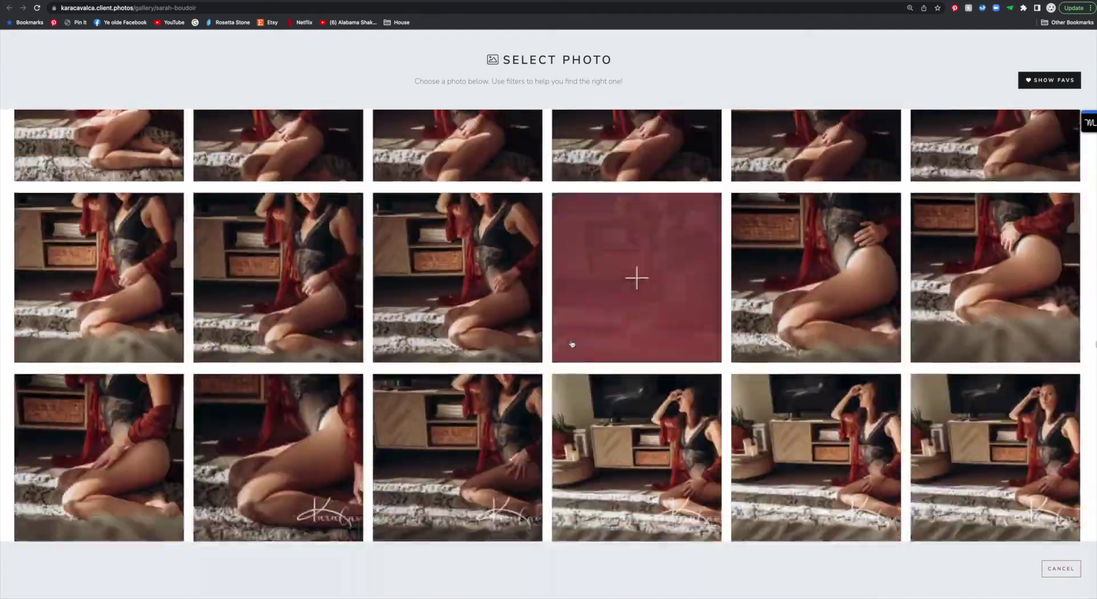
{"action": "scroll", "coordinate": [572, 343], "scroll_direction": "down", "scroll_amount": 10}
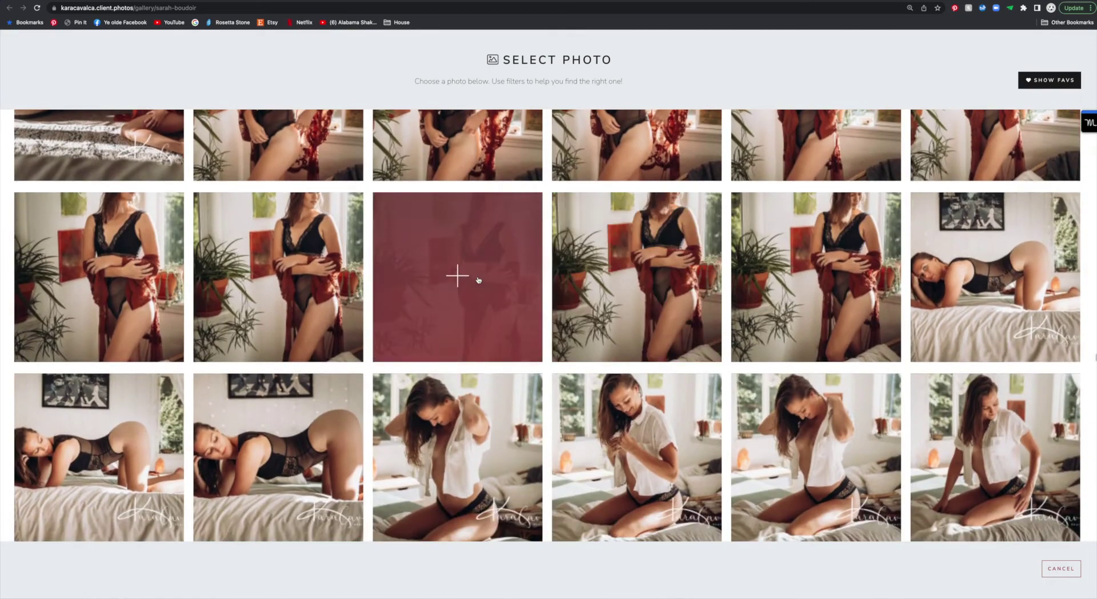
{"action": "left_click", "coordinate": [479, 280]}
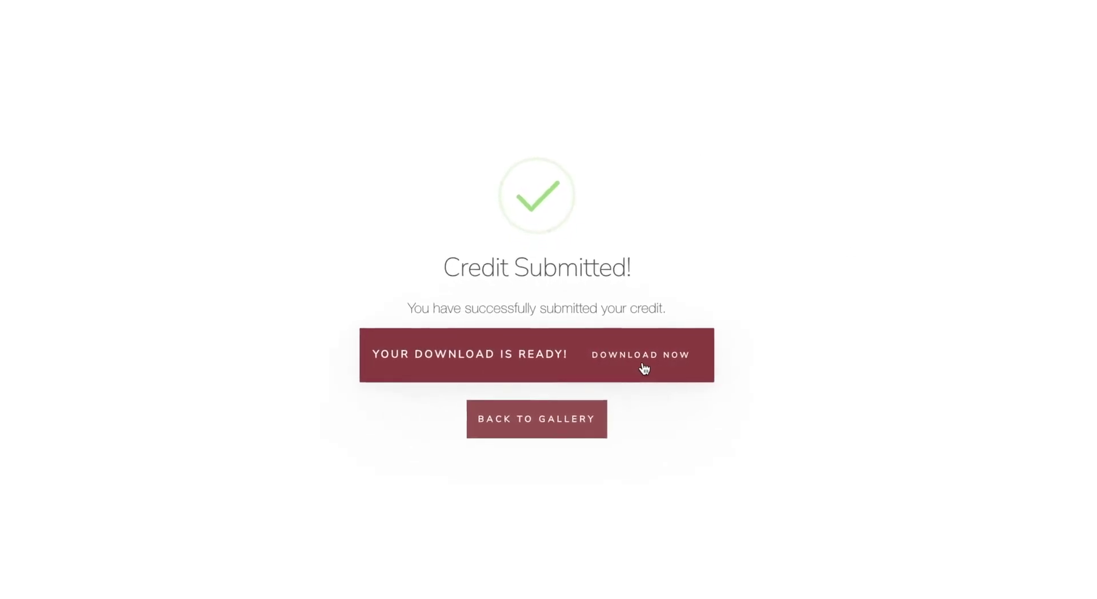
Step: Request the high-resolution download to the client's e-mail address and return to the gallery
{"action": "left_click", "coordinate": [671, 366]}
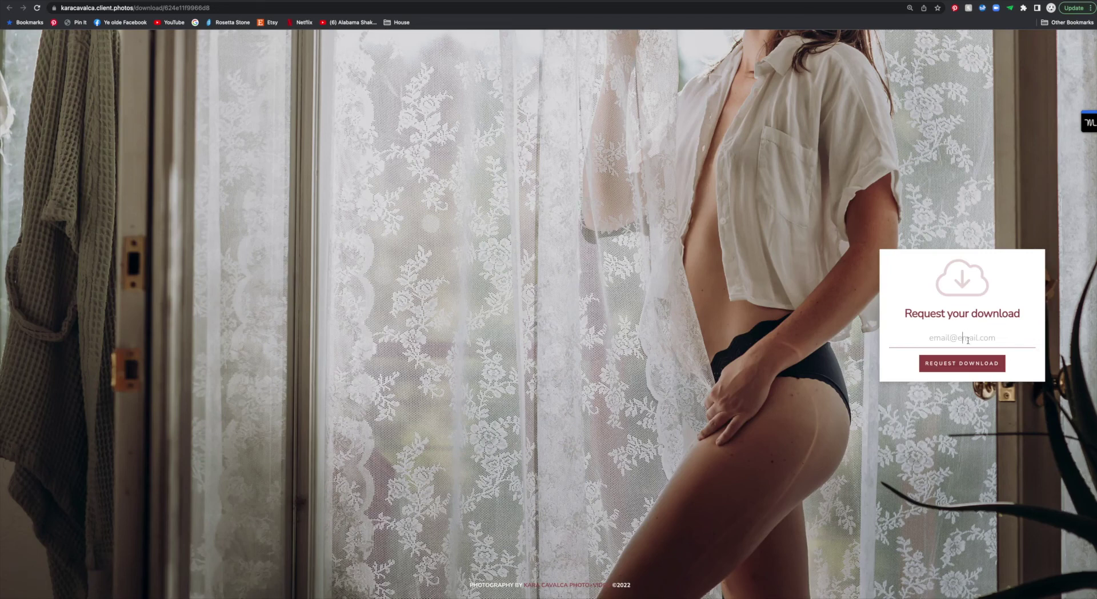
{"action": "left_click", "coordinate": [968, 339]}
{"action": "left_click", "coordinate": [983, 366]}
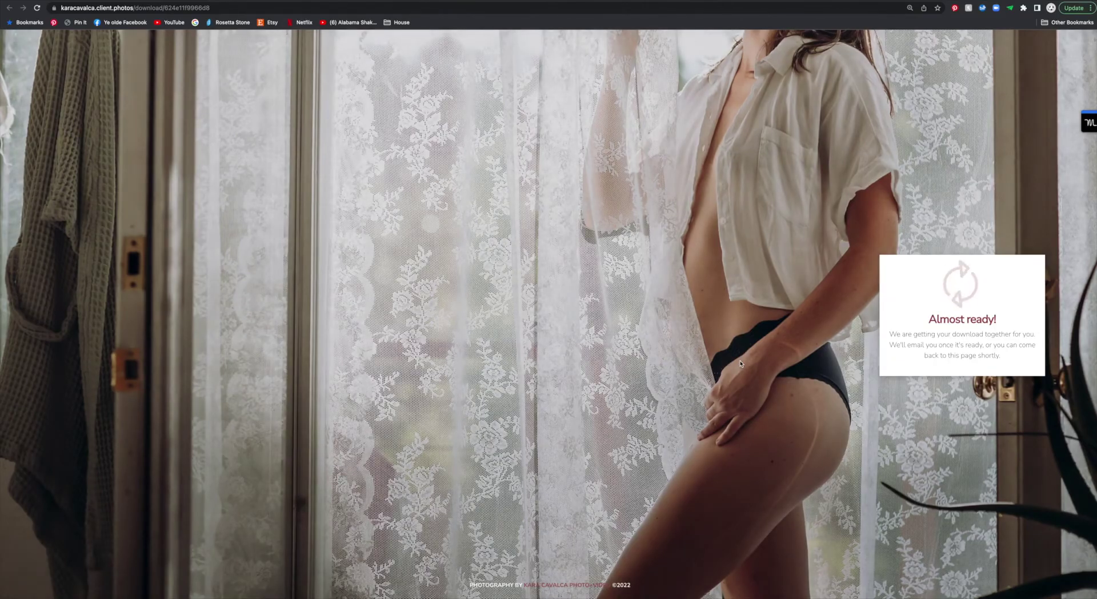
{"action": "key", "text": "super+bracketleft"}
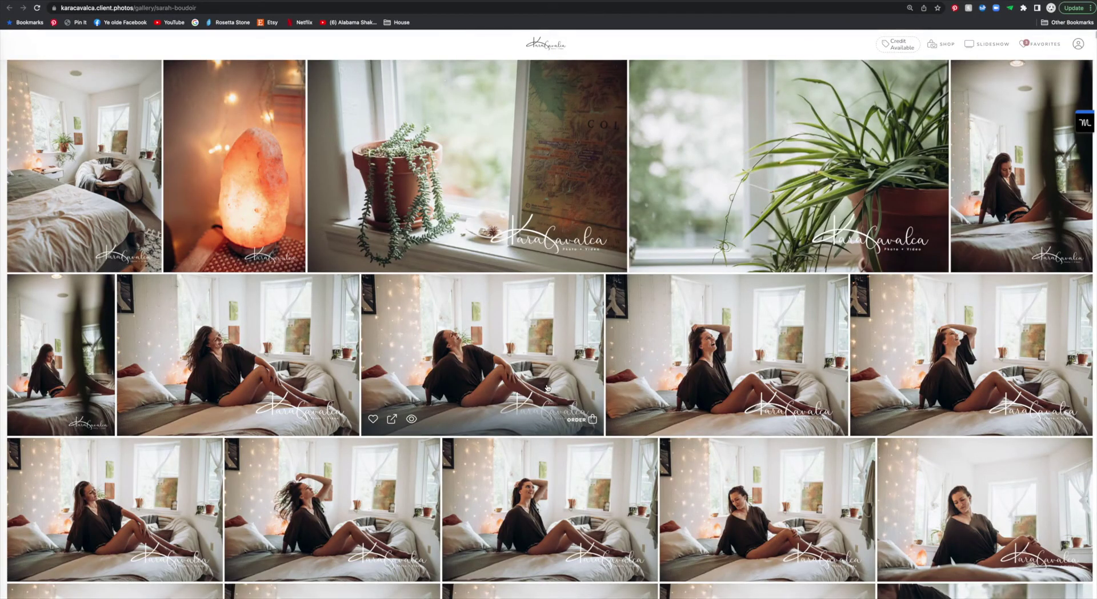